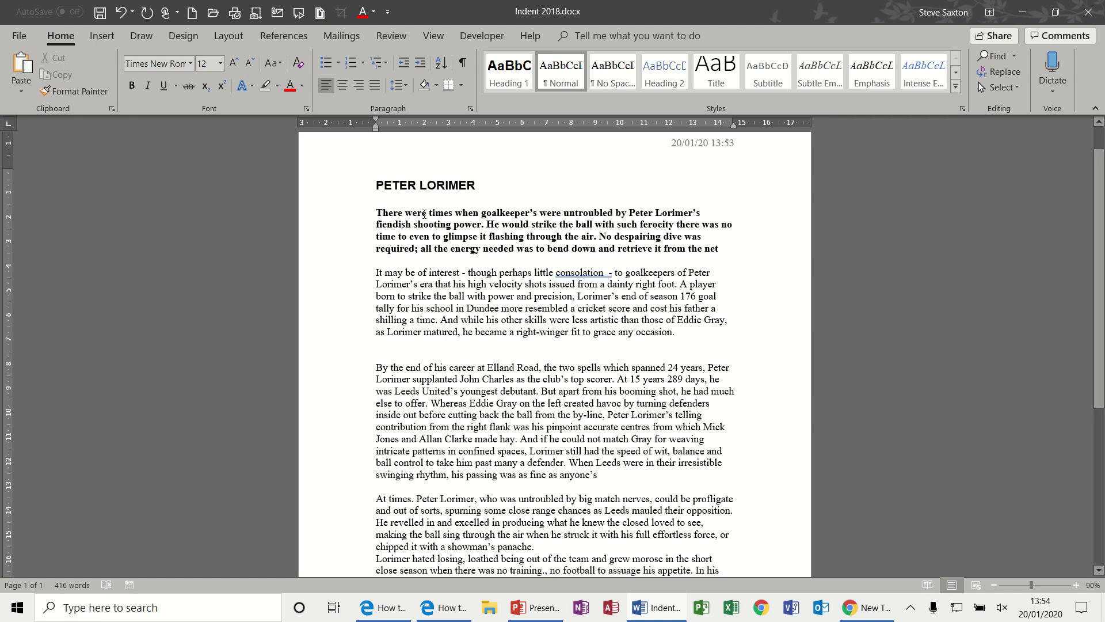
# - Remove bold from the Peter Lorimer article's opening paragraph with Ctrl+B
pyautogui.click(483, 224)
pyautogui.doubleClick(327, 222)
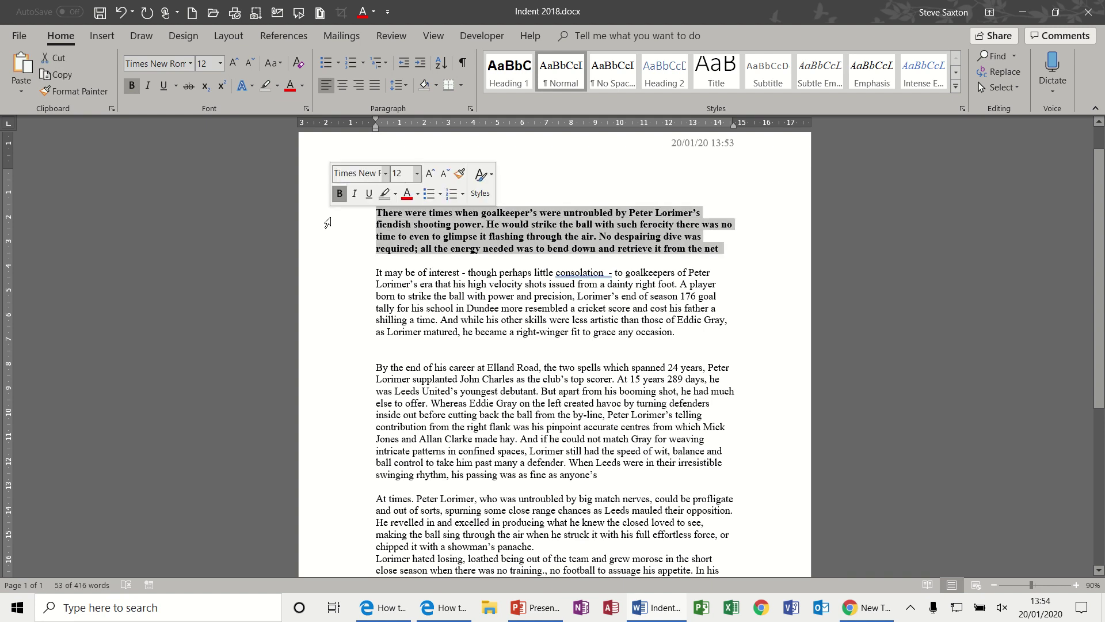
pyautogui.hotkey('ctrl', 'b')
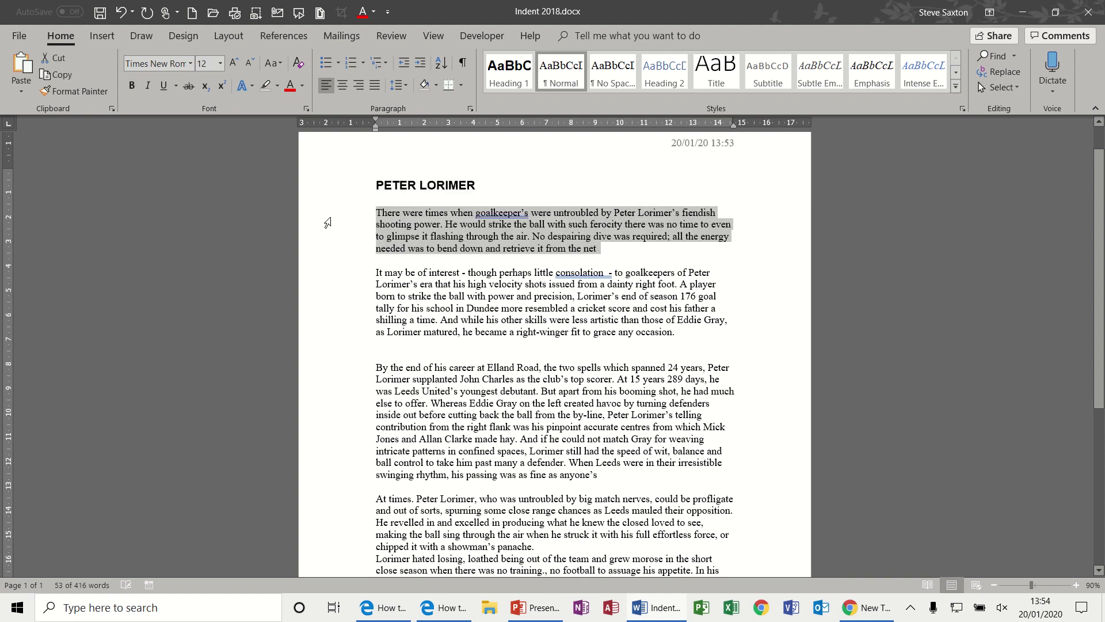
pyautogui.click(449, 229)
pyautogui.click(450, 229)
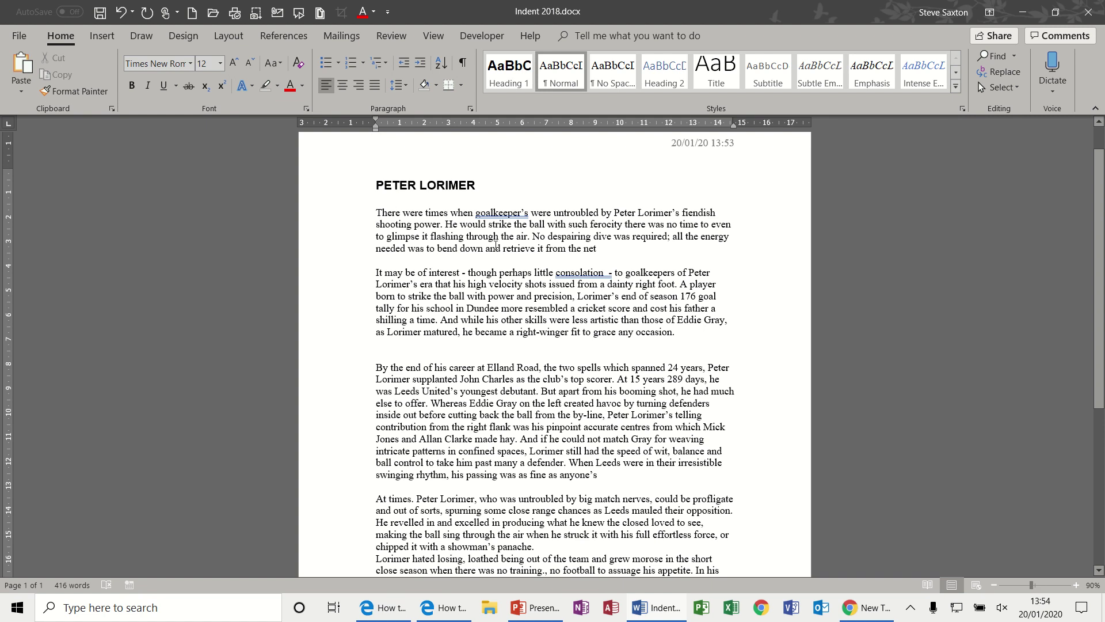
pyautogui.doubleClick(336, 229)
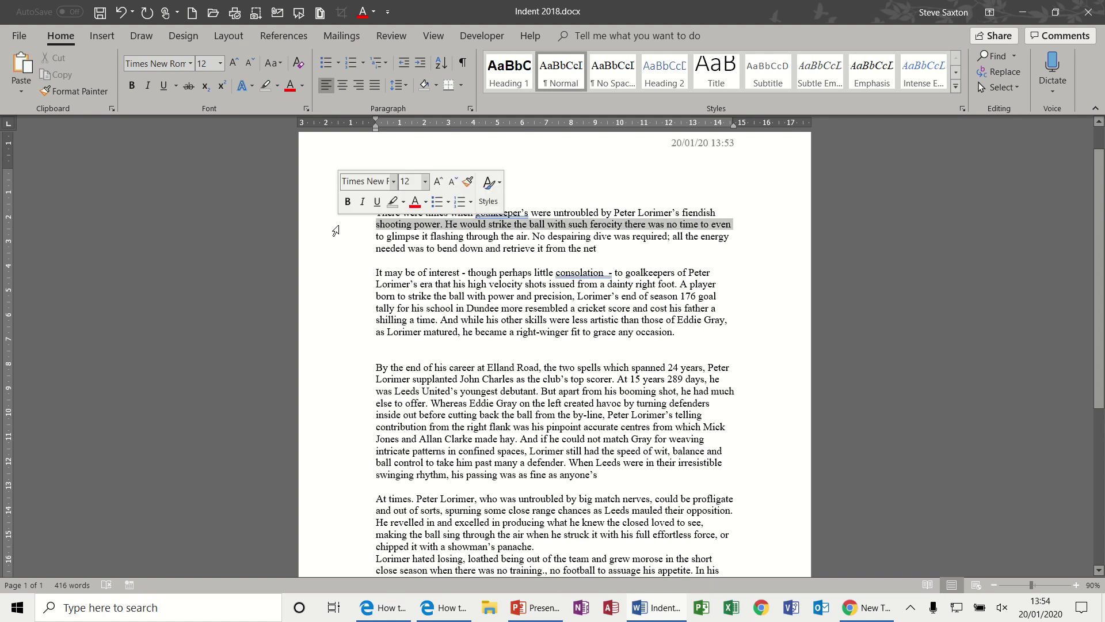
pyautogui.click(514, 239)
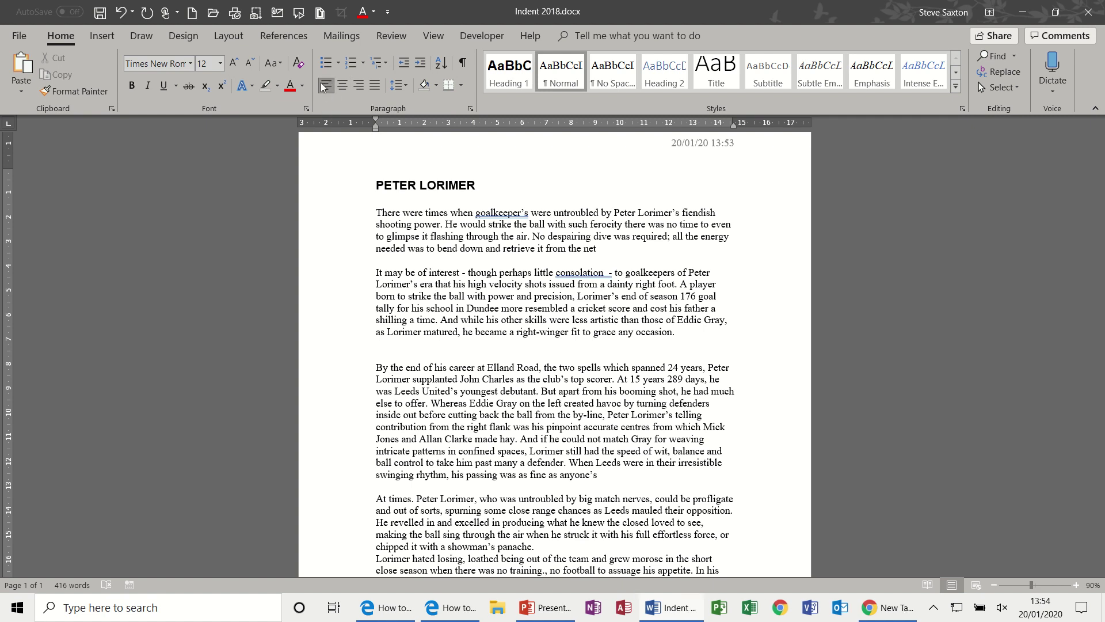
pyautogui.click(332, 86)
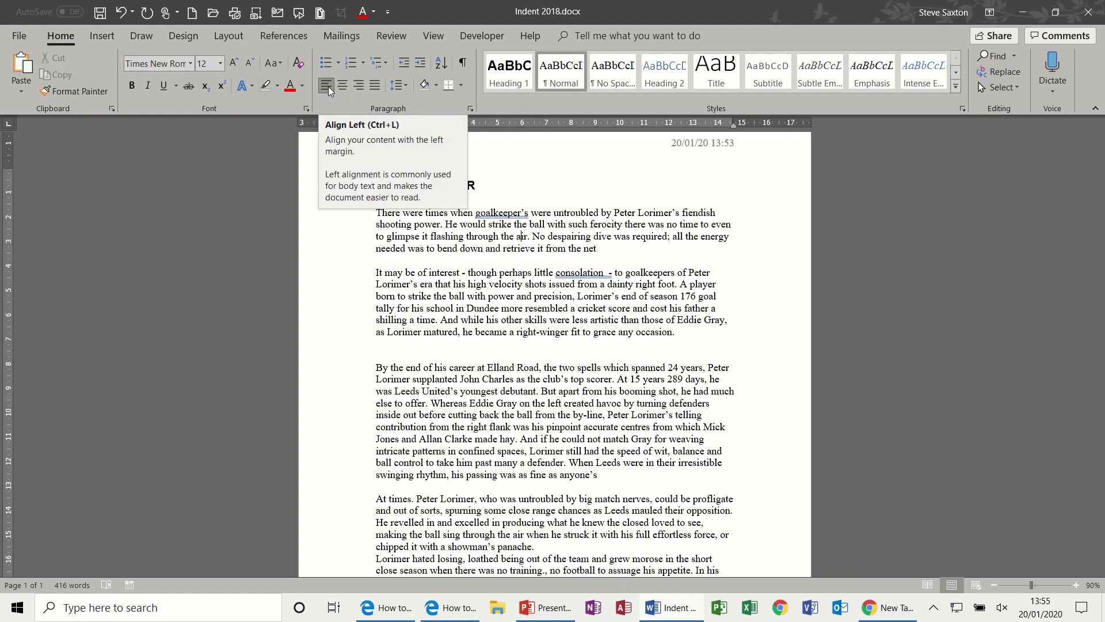
# - Try justify, left, centre and right on the opening paragraph, leave it justified, then justify the second
pyautogui.hotkey('ctrl', 'j')
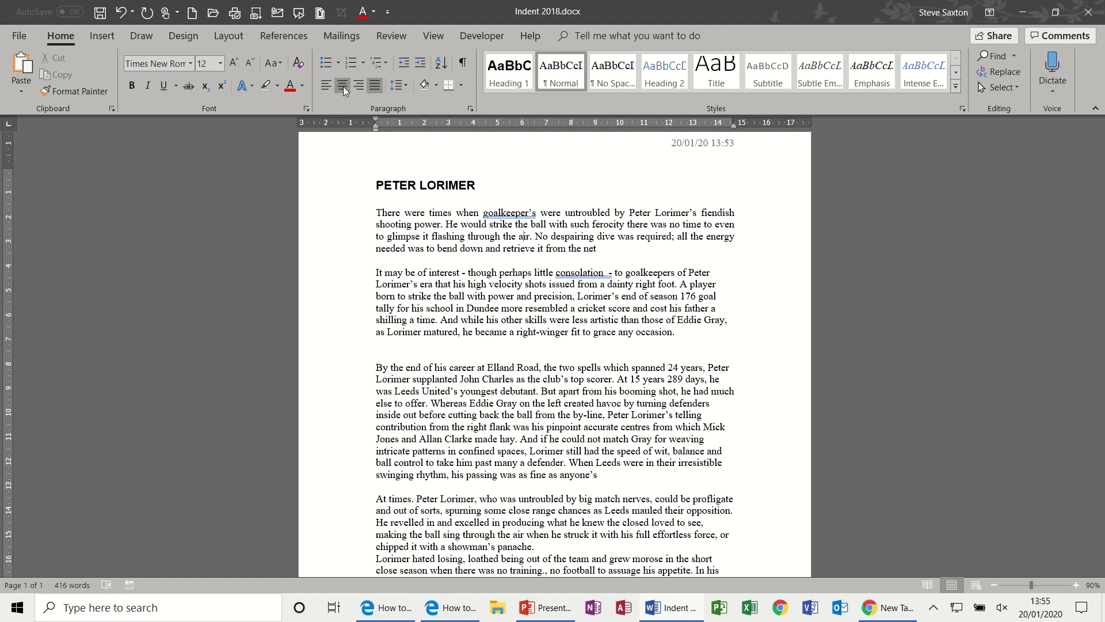
pyautogui.click(327, 86)
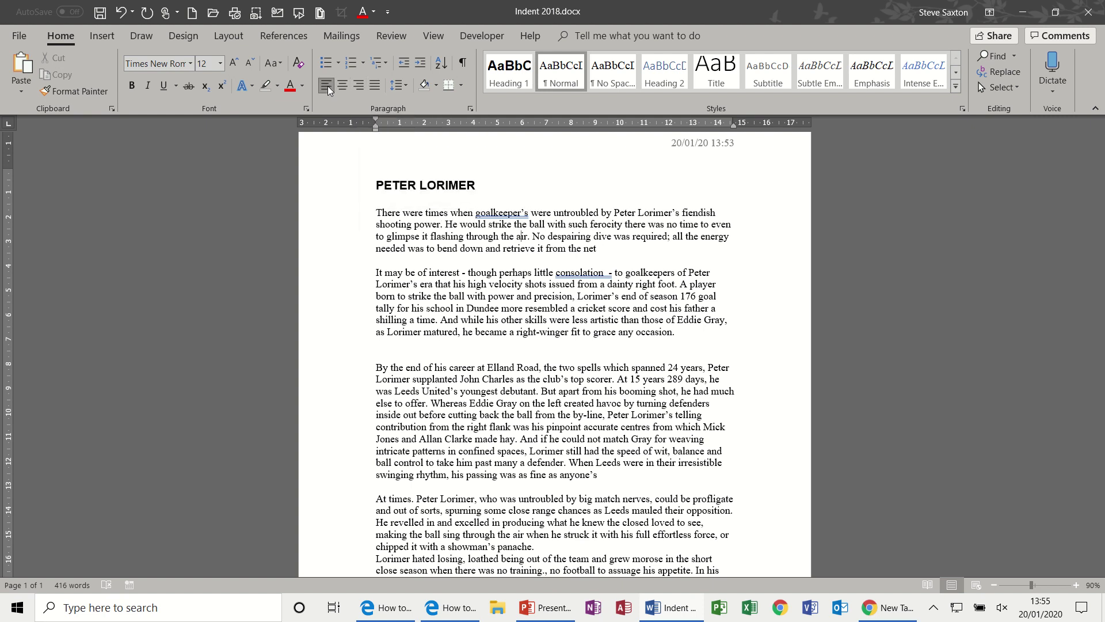
pyautogui.click(343, 86)
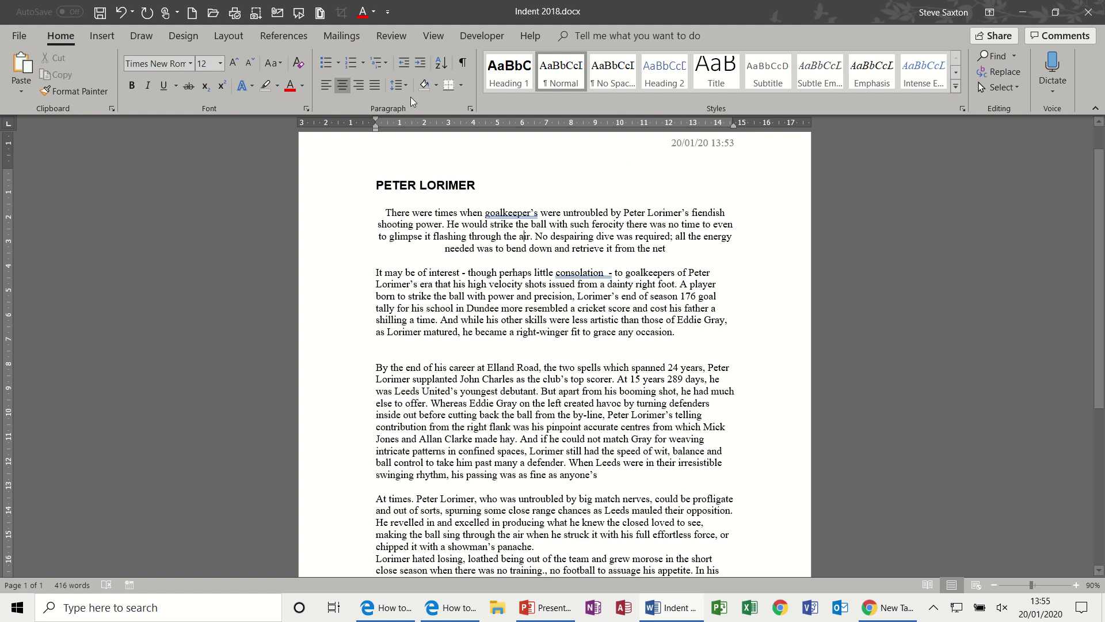
pyautogui.click(358, 85)
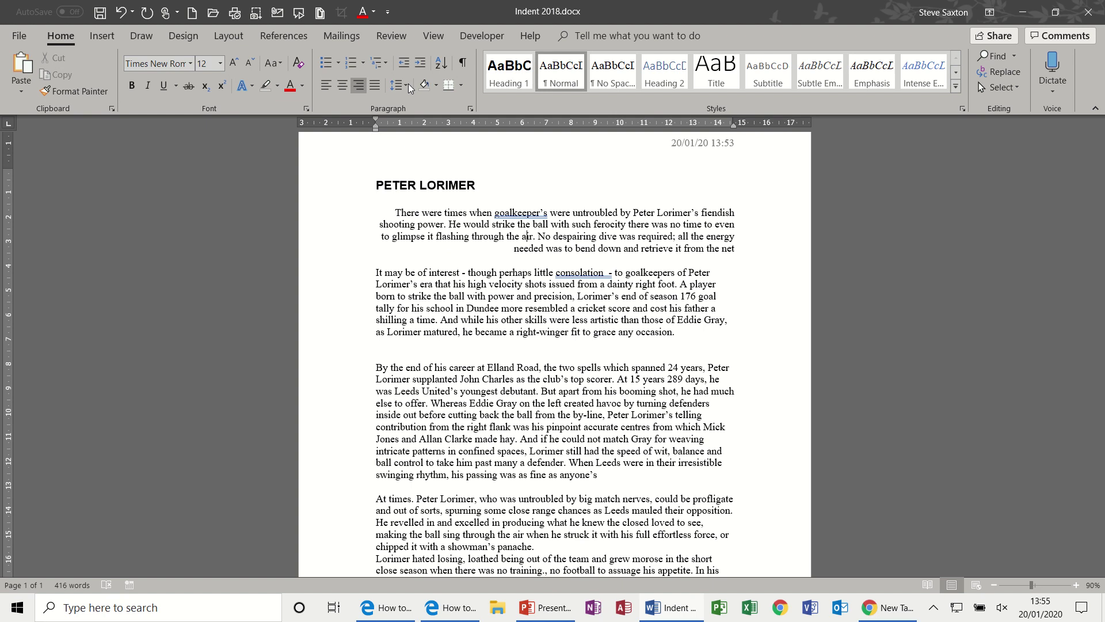
pyautogui.click(374, 85)
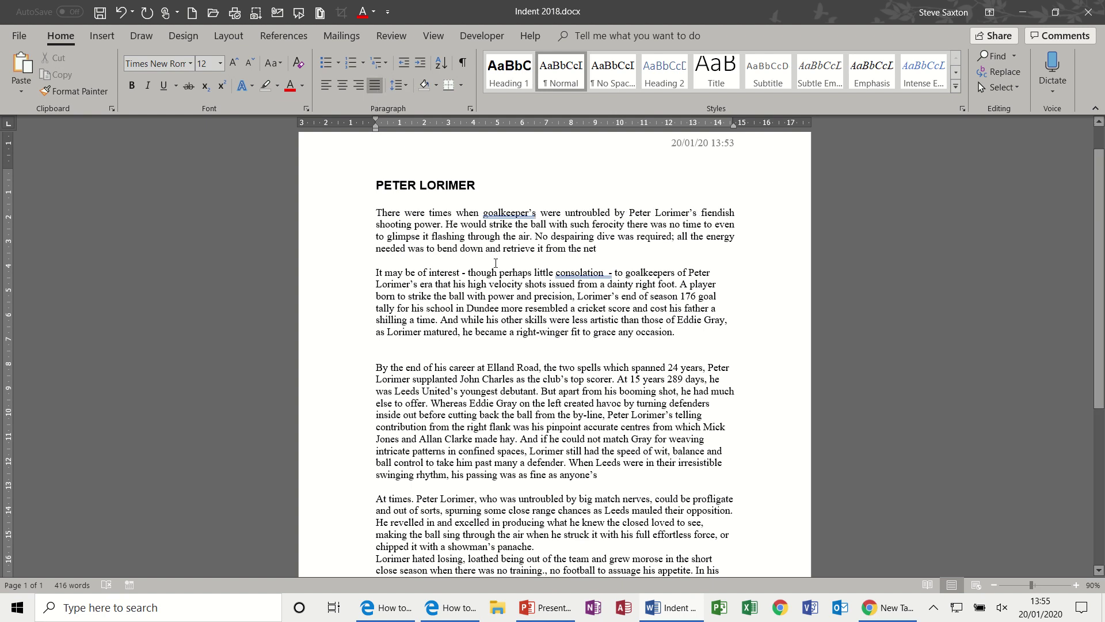
pyautogui.click(512, 291)
pyautogui.click(377, 86)
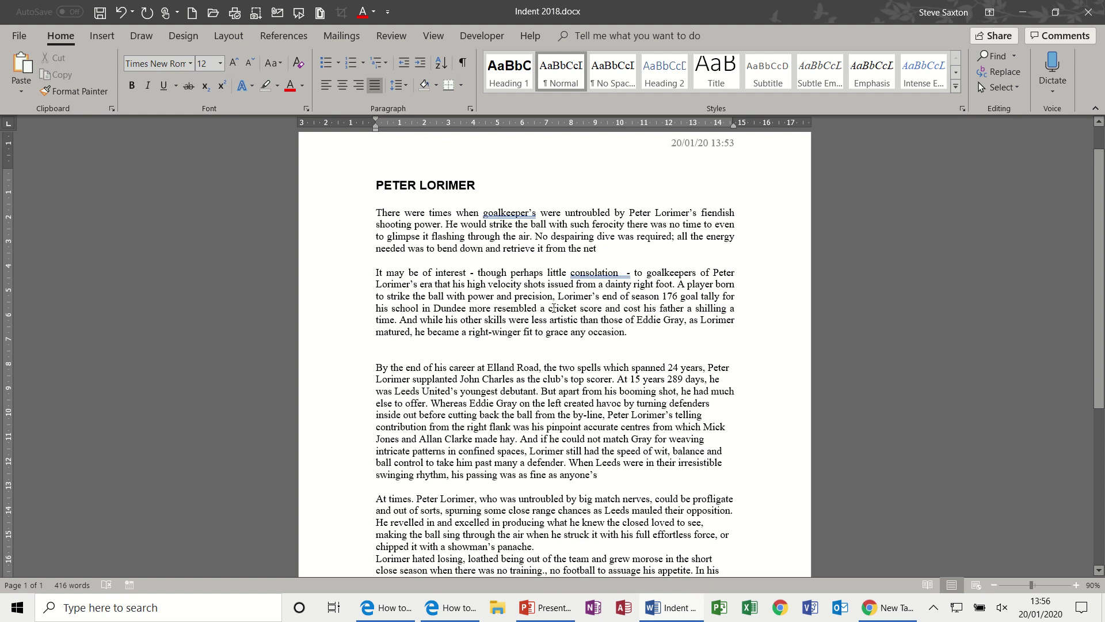
pyautogui.click(464, 64)
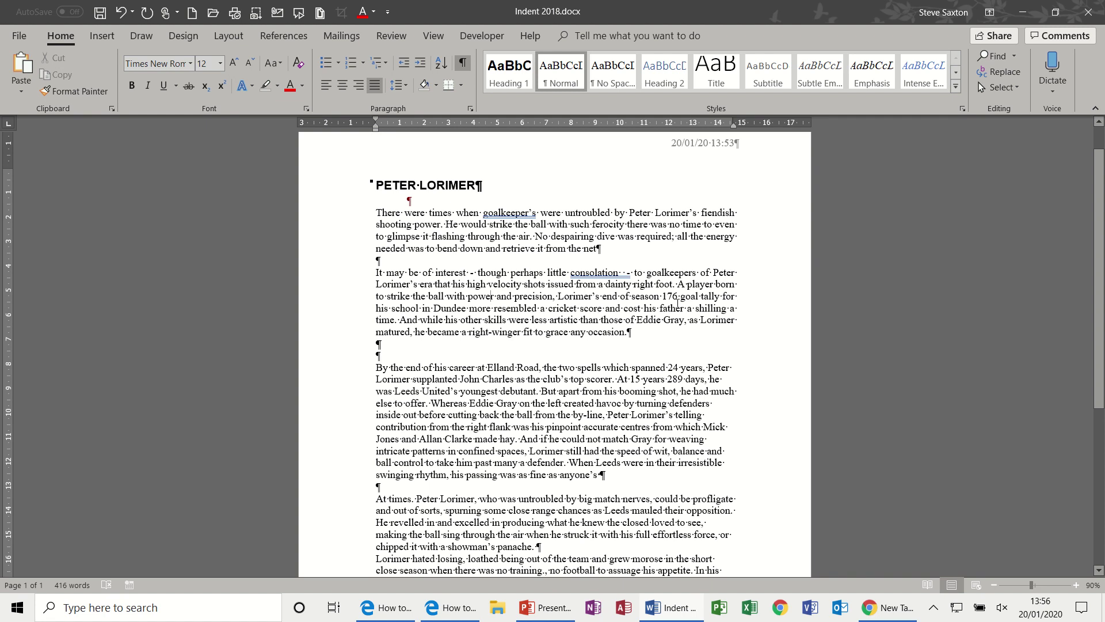
pyautogui.click(464, 64)
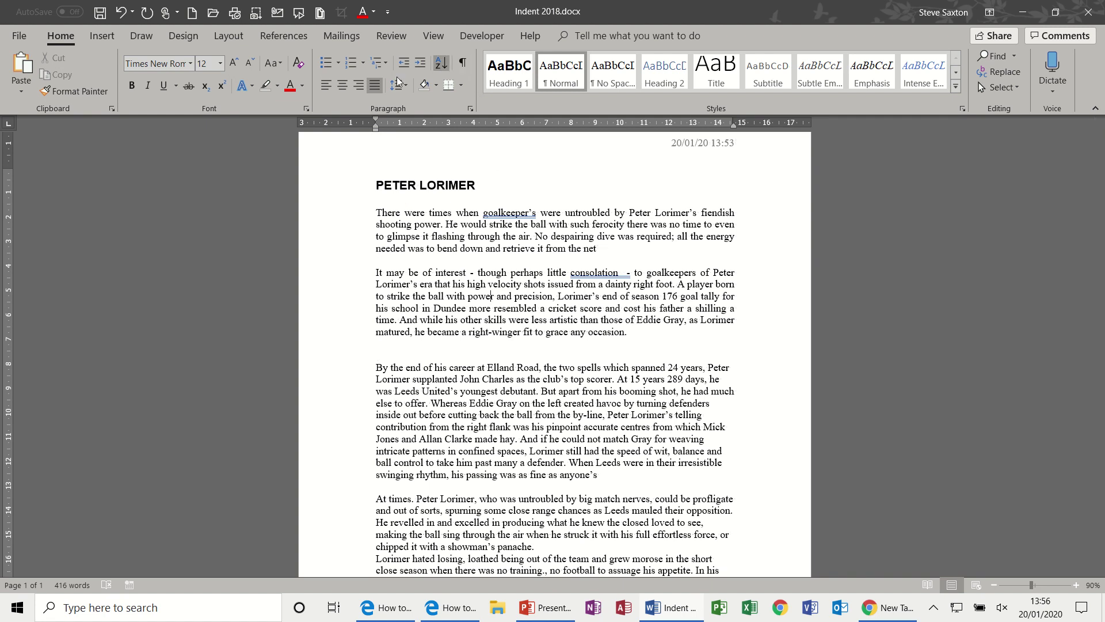
# - Left-align the second paragraph, then cycle the first through left, right and centre back to justified
pyautogui.click(325, 87)
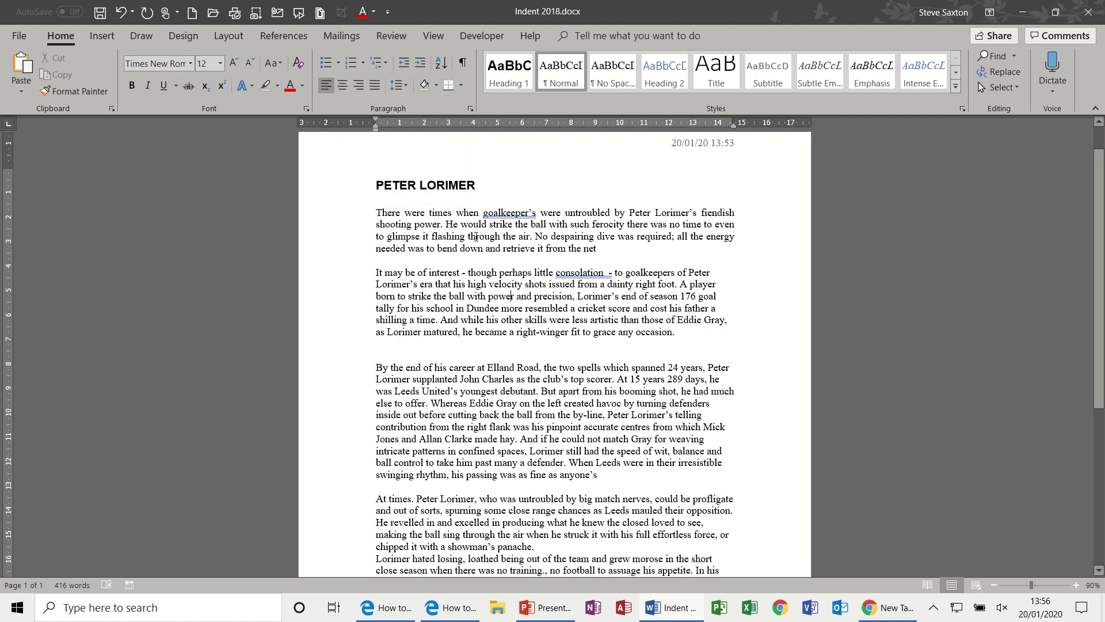
pyautogui.click(485, 235)
pyautogui.hotkey('ctrl', 'l')
pyautogui.hotkey('ctrl', 'r')
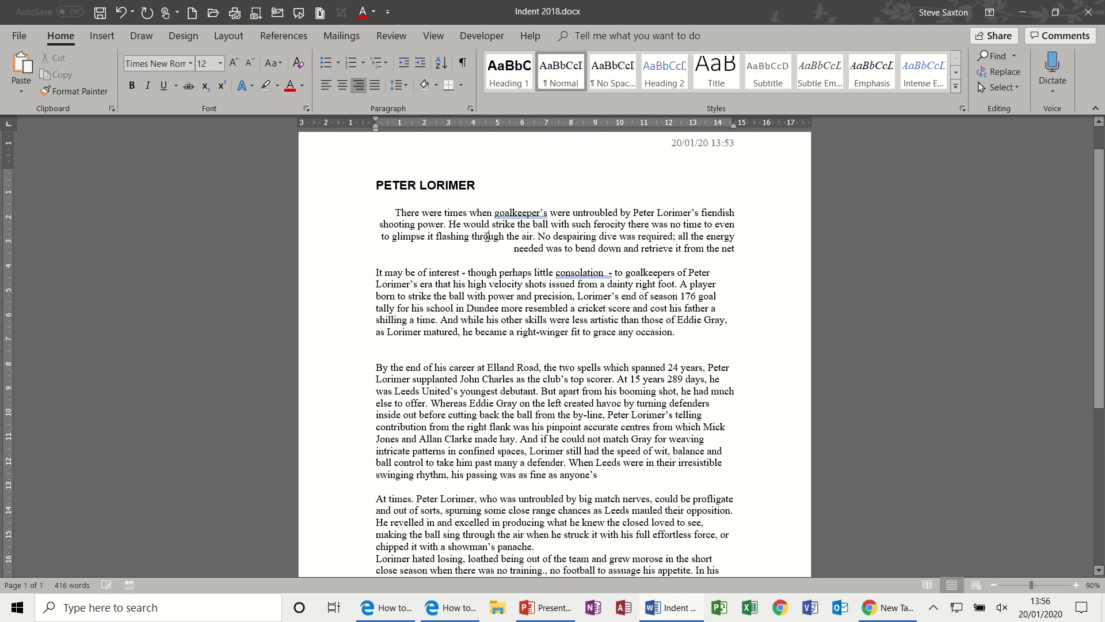
pyautogui.hotkey('ctrl', 'e')
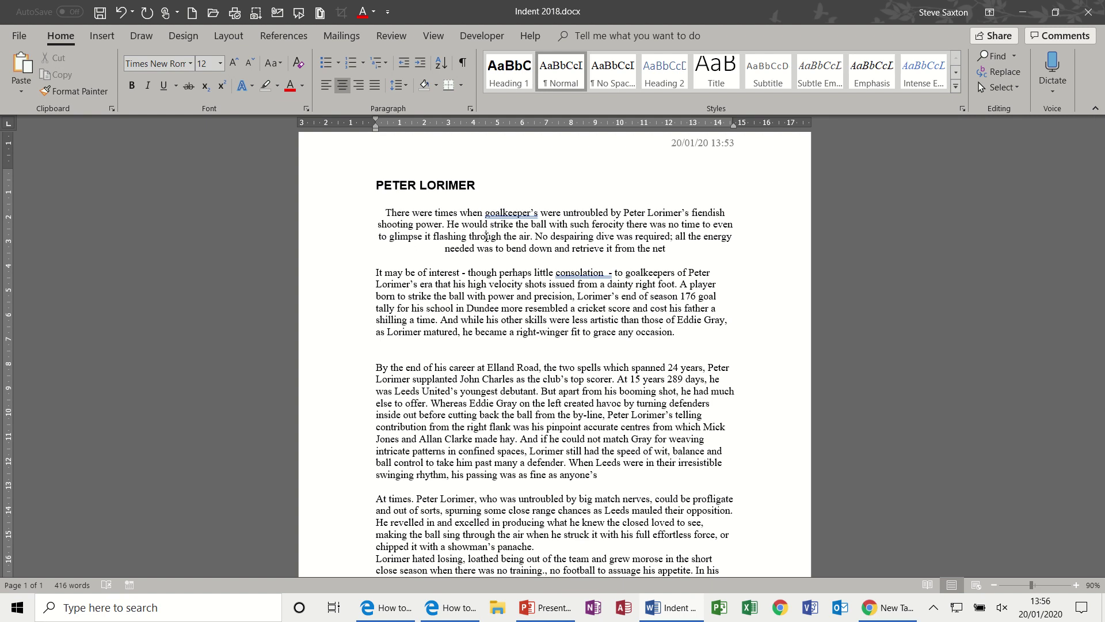
pyautogui.hotkey('ctrl', 'j')
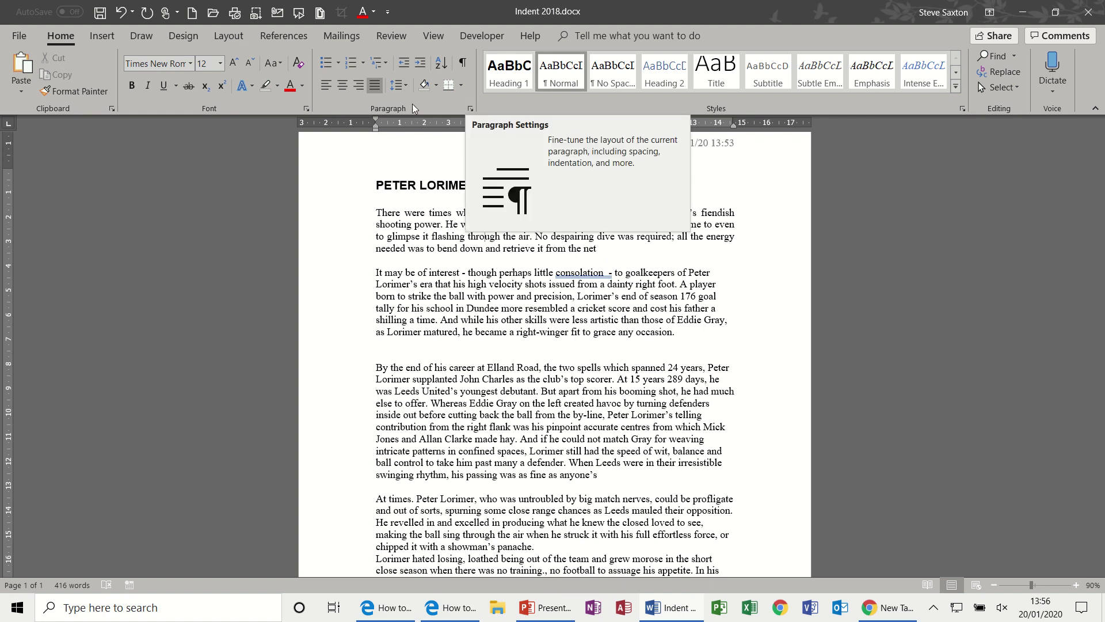
pyautogui.click(470, 110)
pyautogui.moveTo(765, 127); pyautogui.dragTo(623, 110)
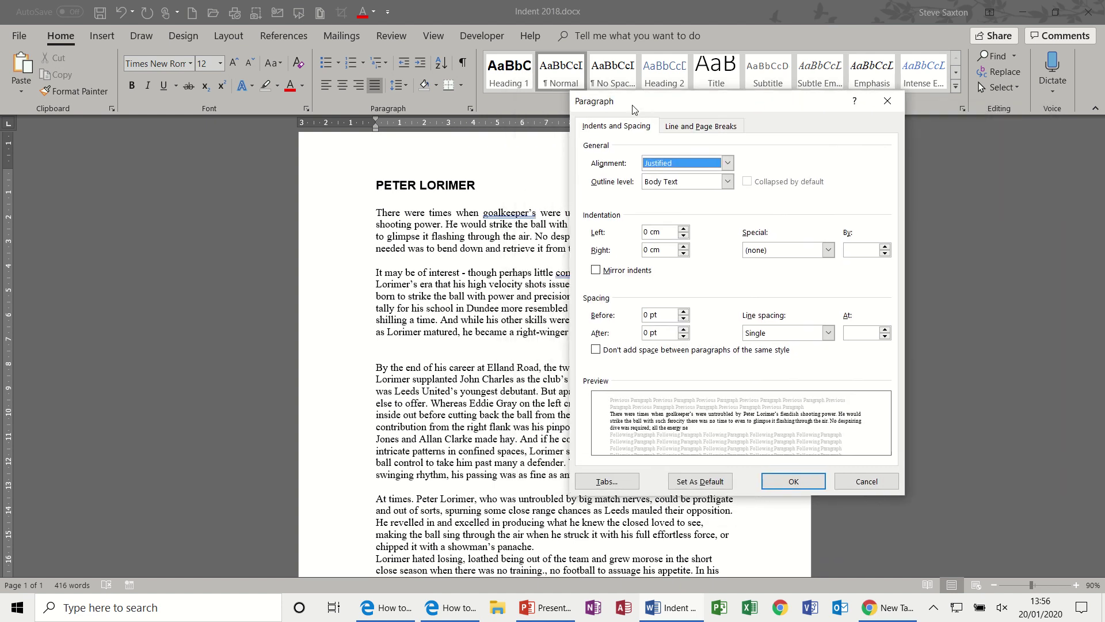
pyautogui.click(728, 165)
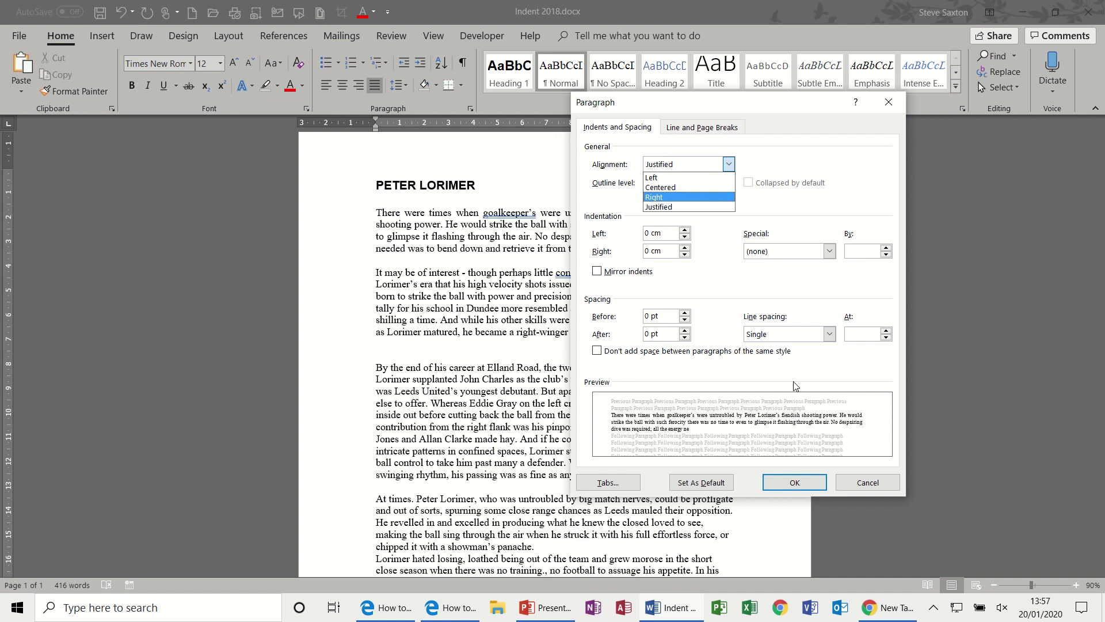
pyautogui.click(868, 485)
pyautogui.click(868, 485)
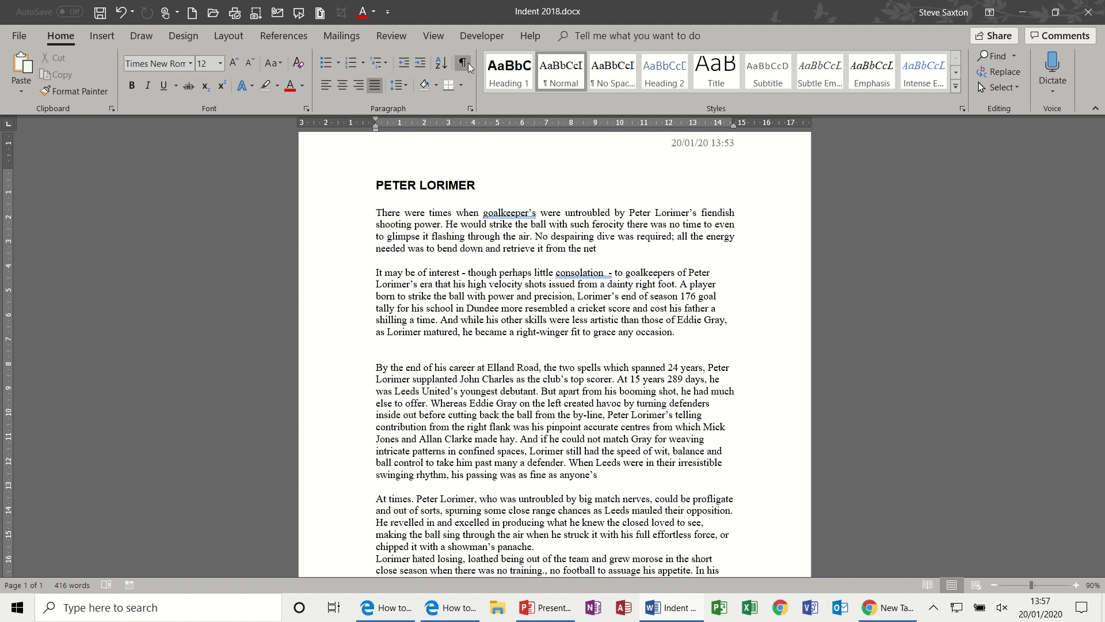
# - Toggle the View tab's Ruler option off and back on so the ruler shows above the page
pyautogui.click(433, 35)
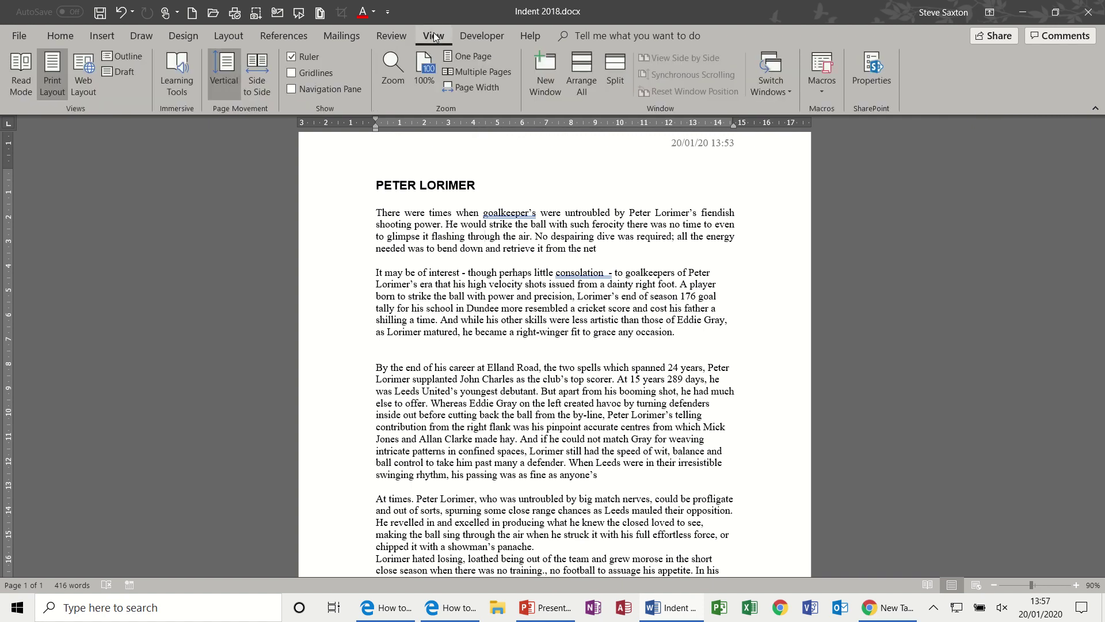
pyautogui.click(298, 56)
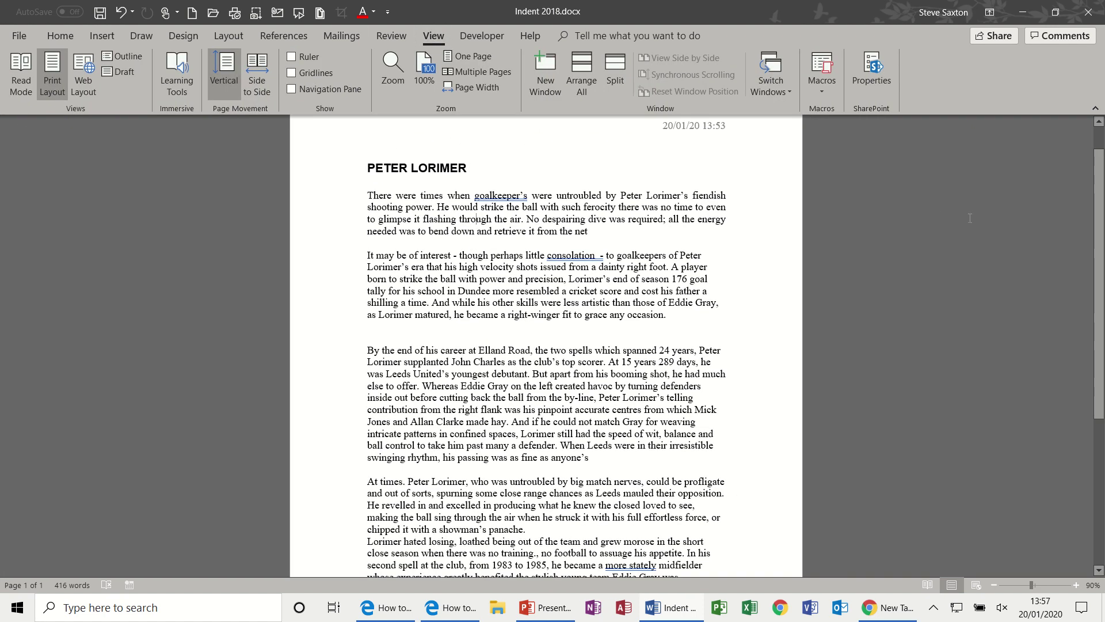
pyautogui.scroll(2, 1099, 190)
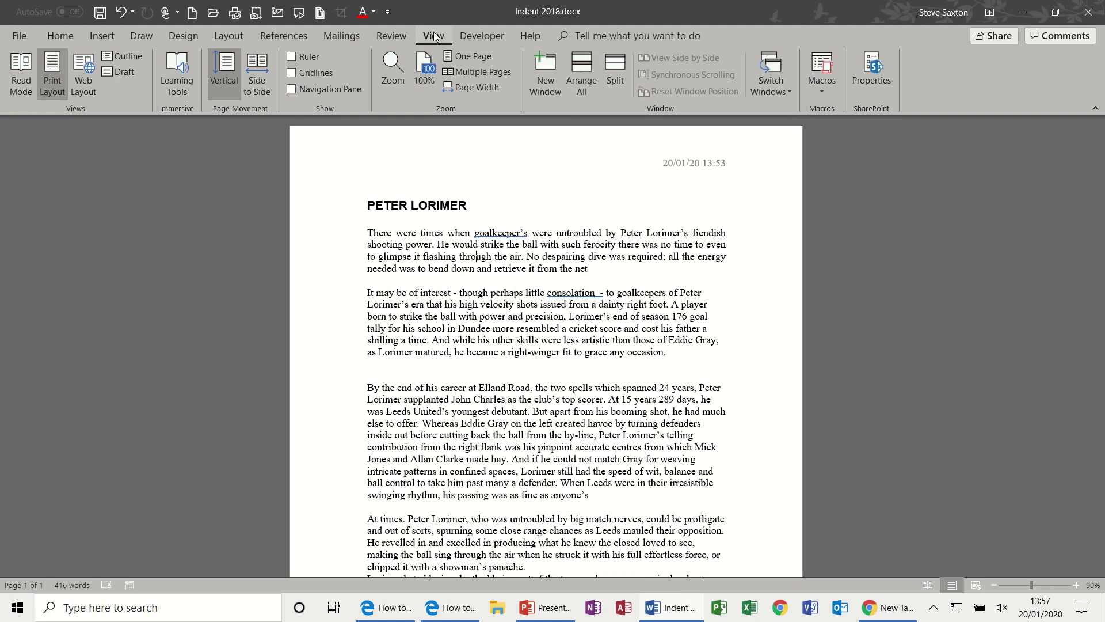
pyautogui.click(292, 56)
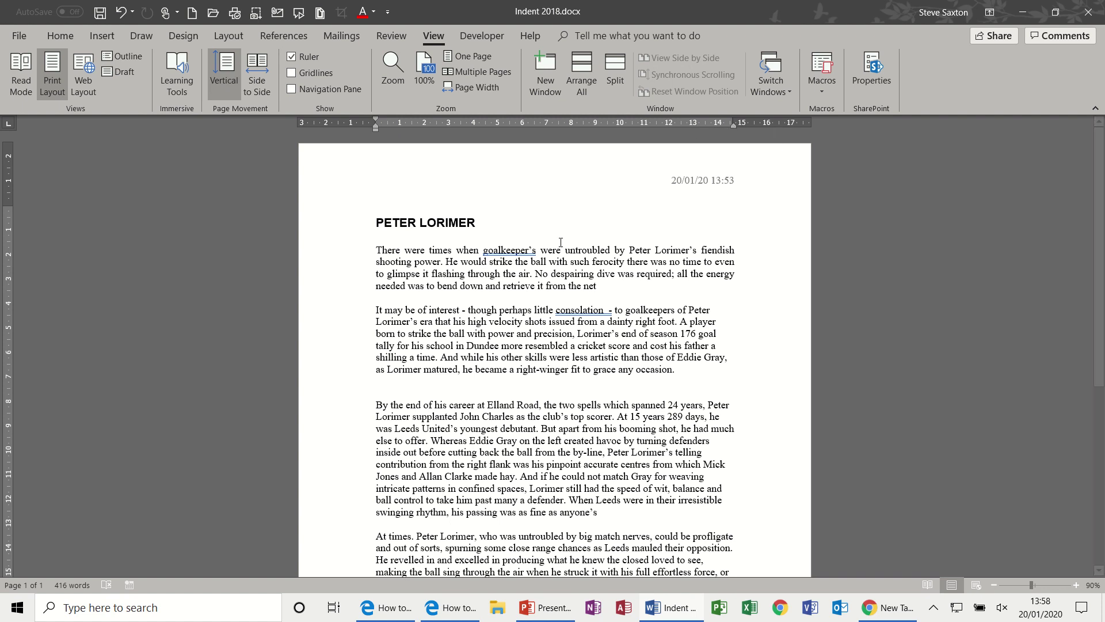
pyautogui.click(68, 36)
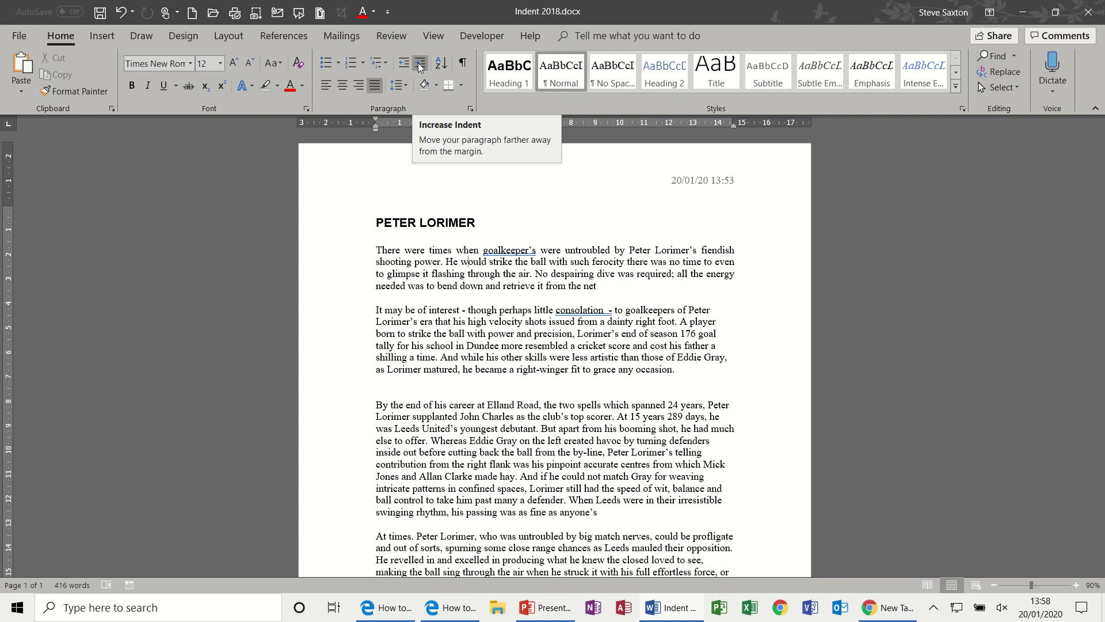
# - Apply Increase Indent to the opening paragraph and compare it with the unindented second paragraph
pyautogui.click(420, 63)
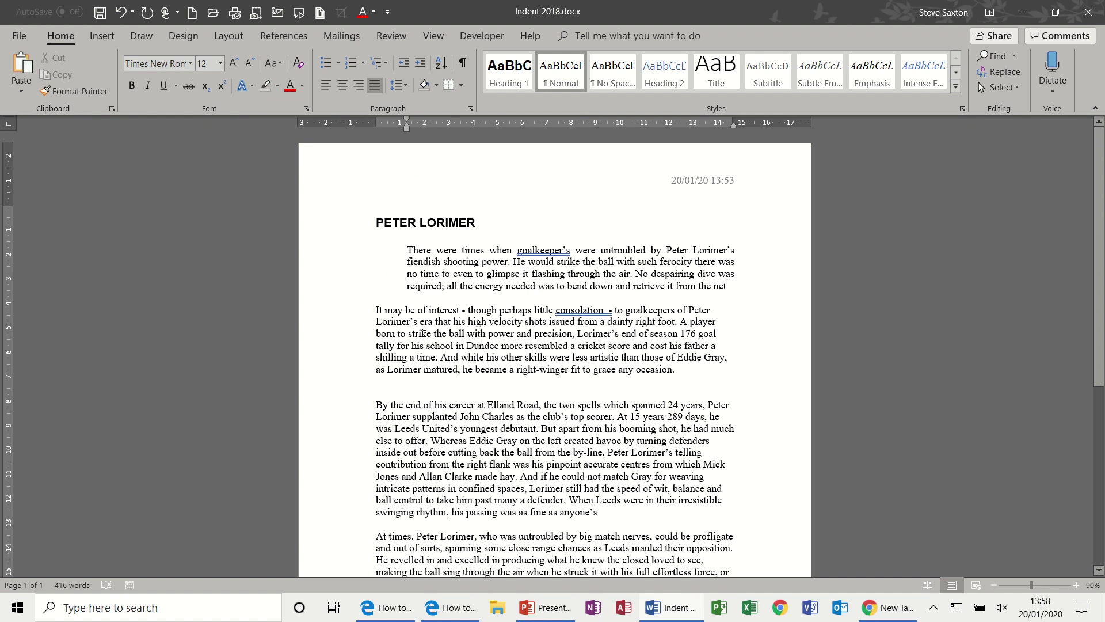
pyautogui.click(423, 334)
pyautogui.click(467, 274)
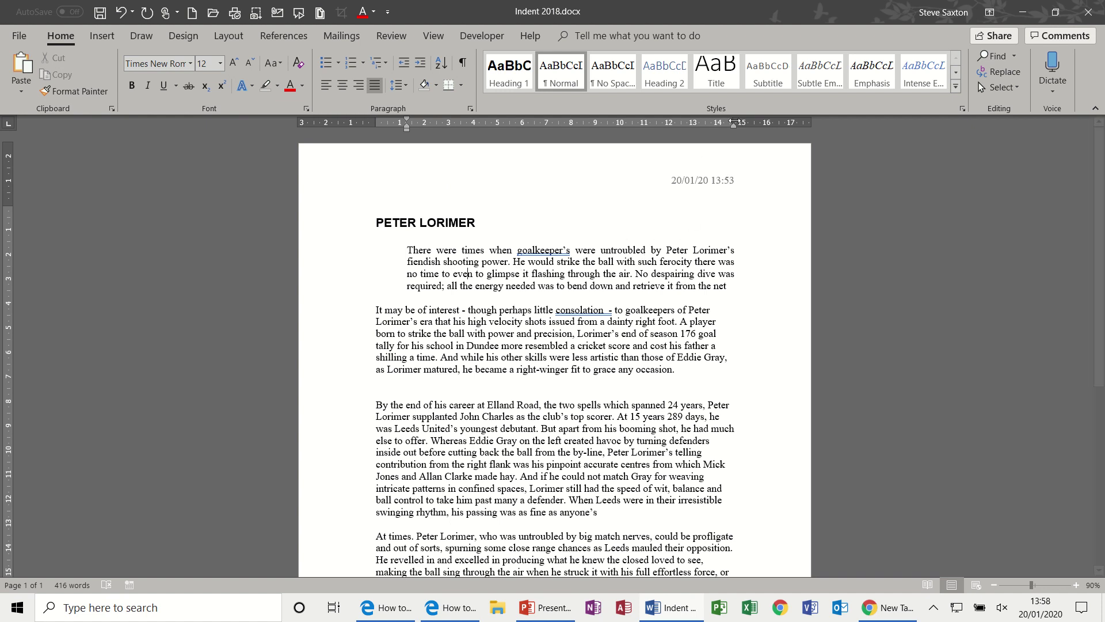
# - Drag the first paragraph's right indent marker in to about 12 on the ruler, then back to 15
pyautogui.moveTo(733, 126); pyautogui.dragTo(671, 134)
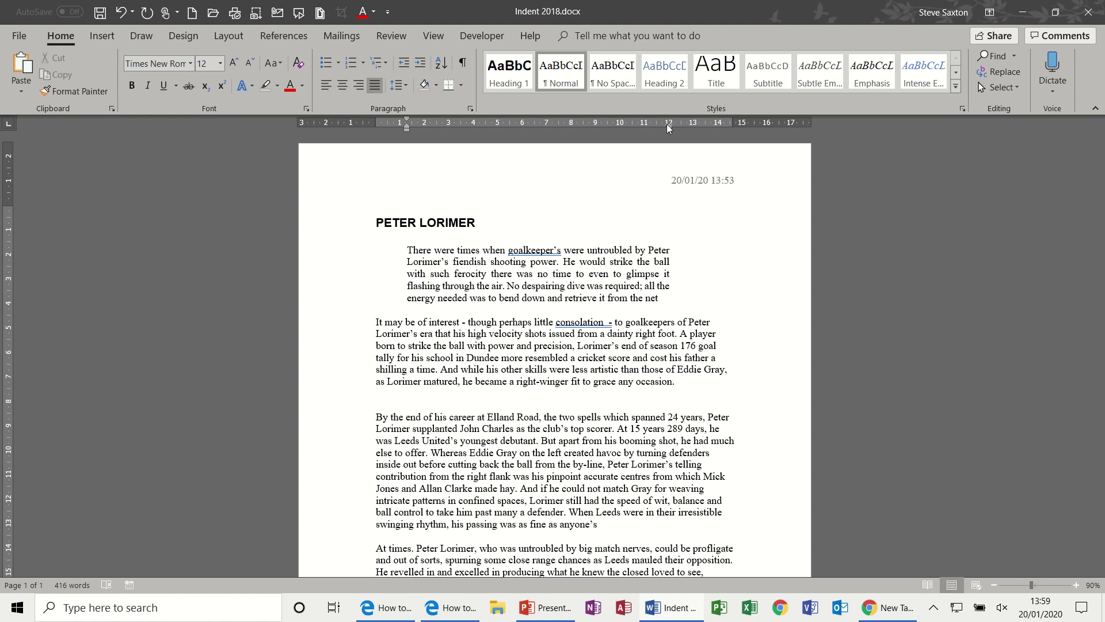
pyautogui.moveTo(669, 126); pyautogui.dragTo(732, 126)
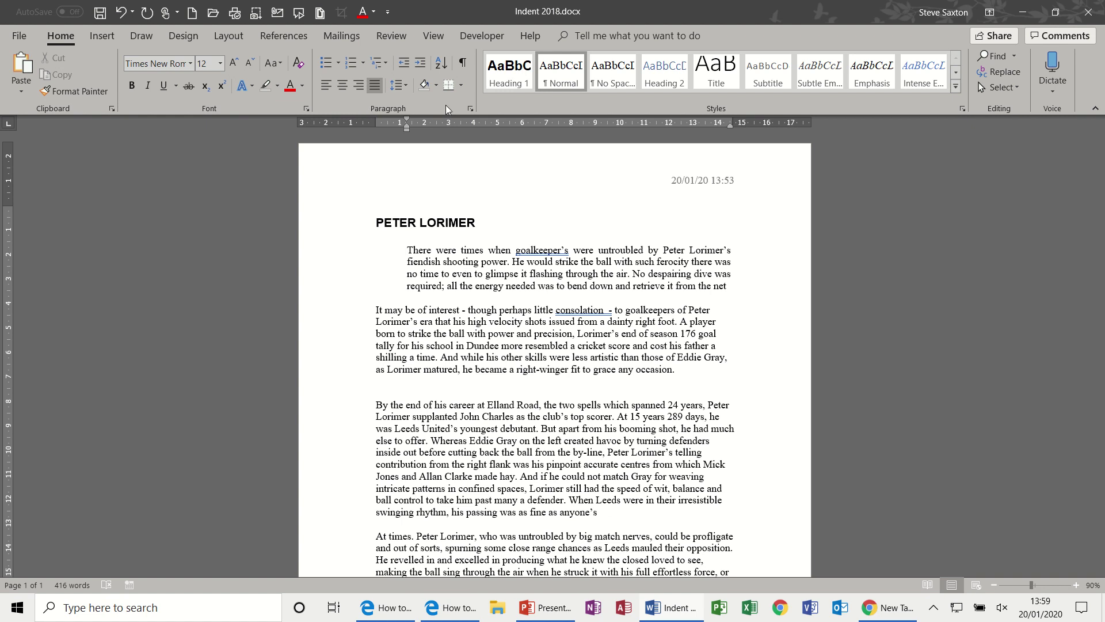
# - Set the first paragraph's right indent to 2 cm in the Paragraph dialog
pyautogui.click(472, 109)
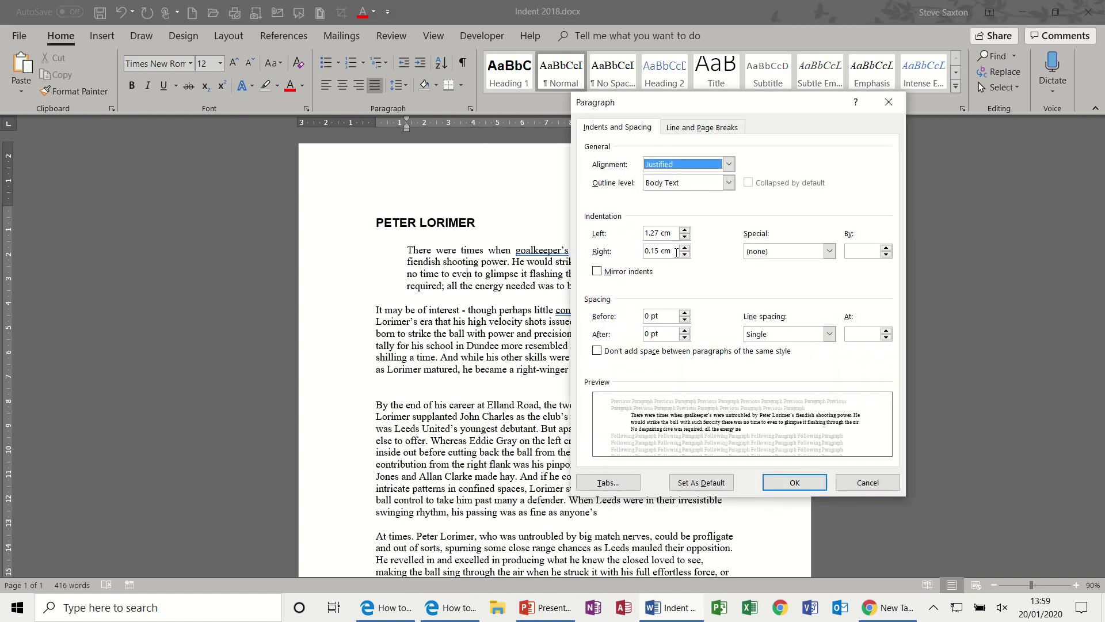
pyautogui.moveTo(674, 251); pyautogui.dragTo(642, 251)
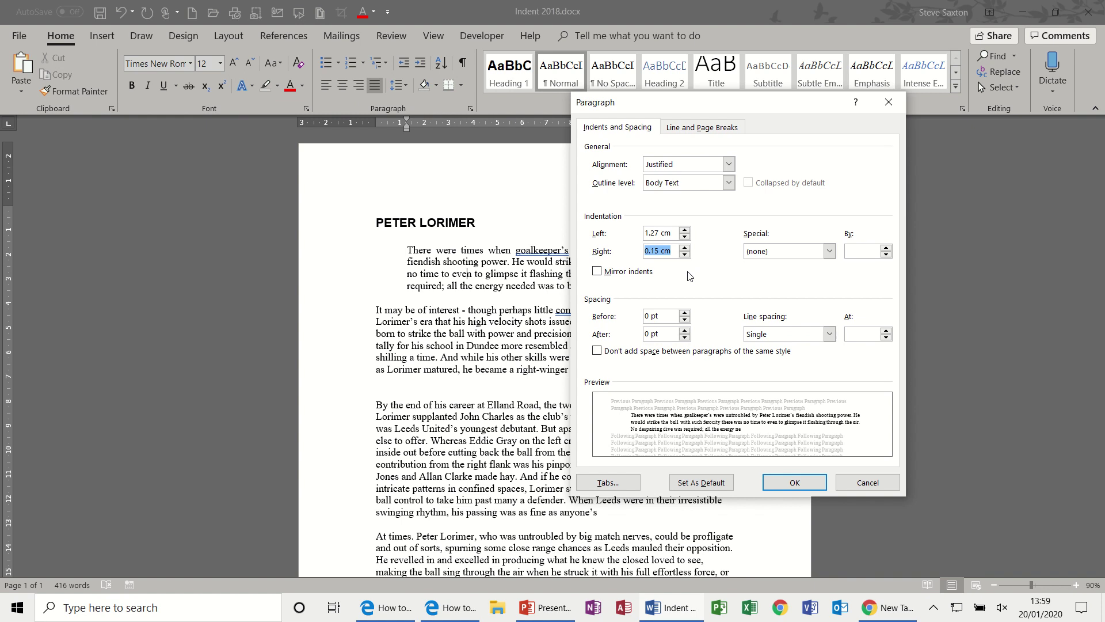
pyautogui.write('2')
pyautogui.click(802, 484)
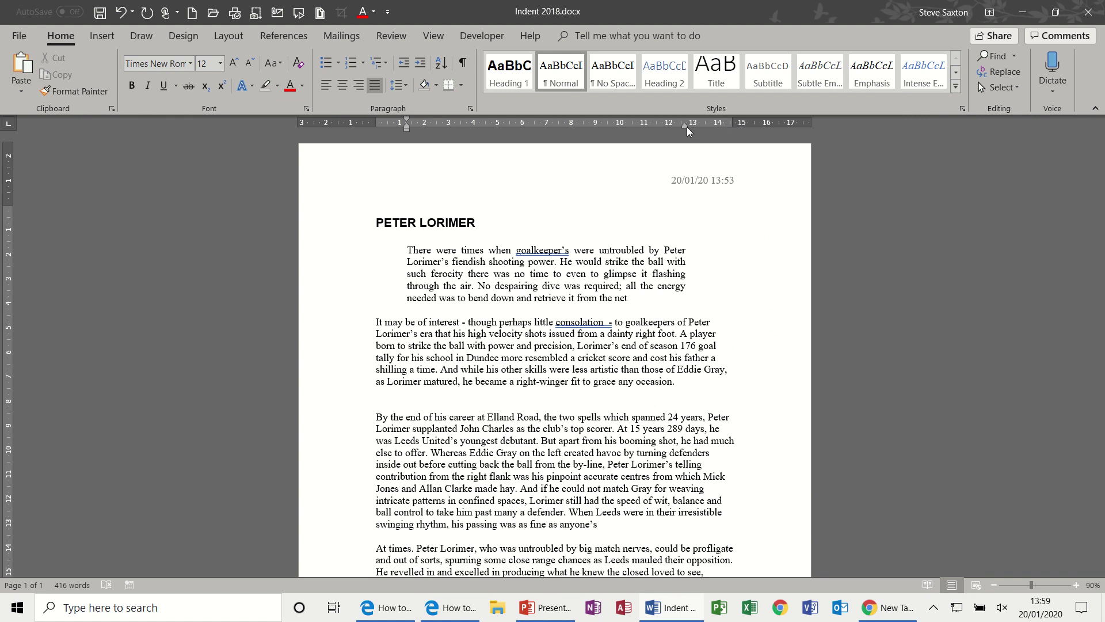
# - Push the first-line indent marker in, then pull the paragraph's later lines toward the margin
pyautogui.moveTo(686, 127); pyautogui.dragTo(686, 127)
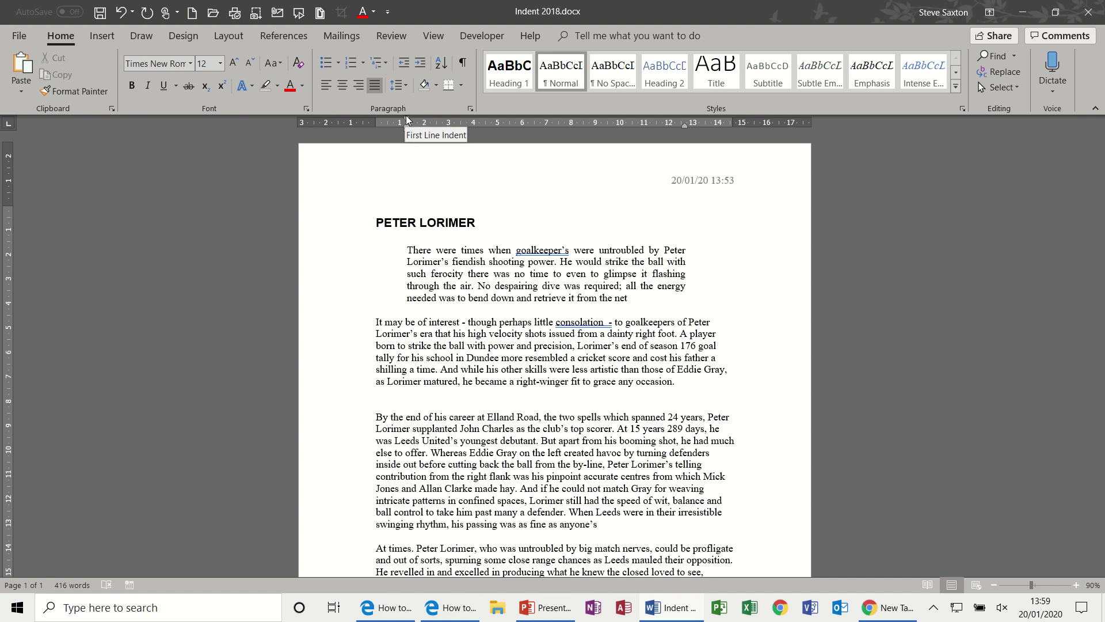
pyautogui.moveTo(406, 120)
pyautogui.mouseDown()
pyautogui.moveTo(449, 123)
pyautogui.moveTo(406, 129)
pyautogui.mouseUp()
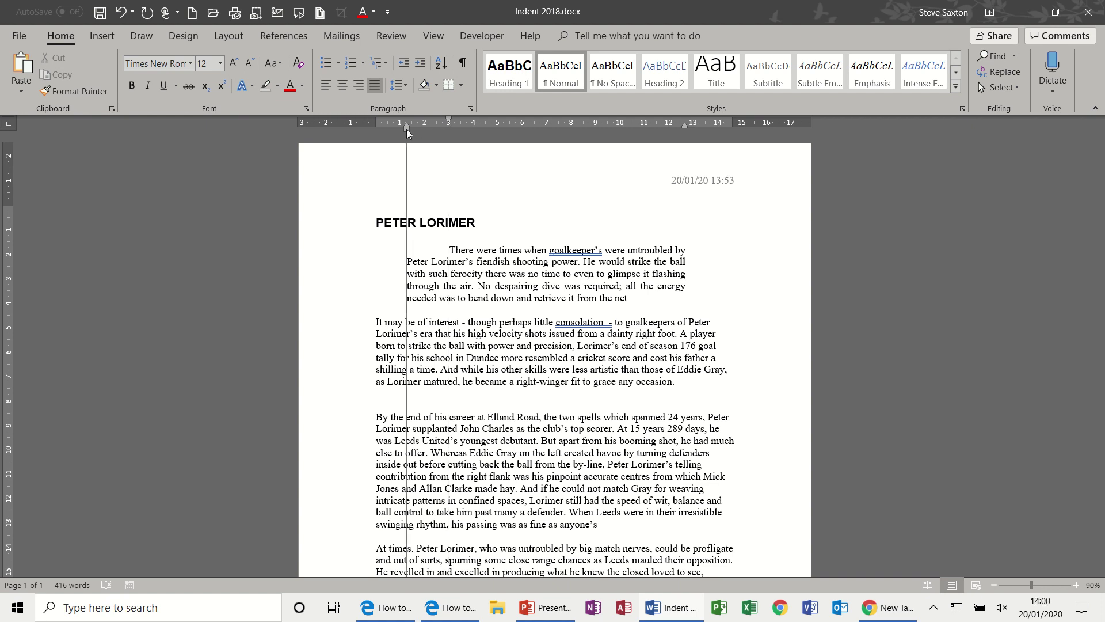
pyautogui.moveTo(406, 129); pyautogui.dragTo(406, 128)
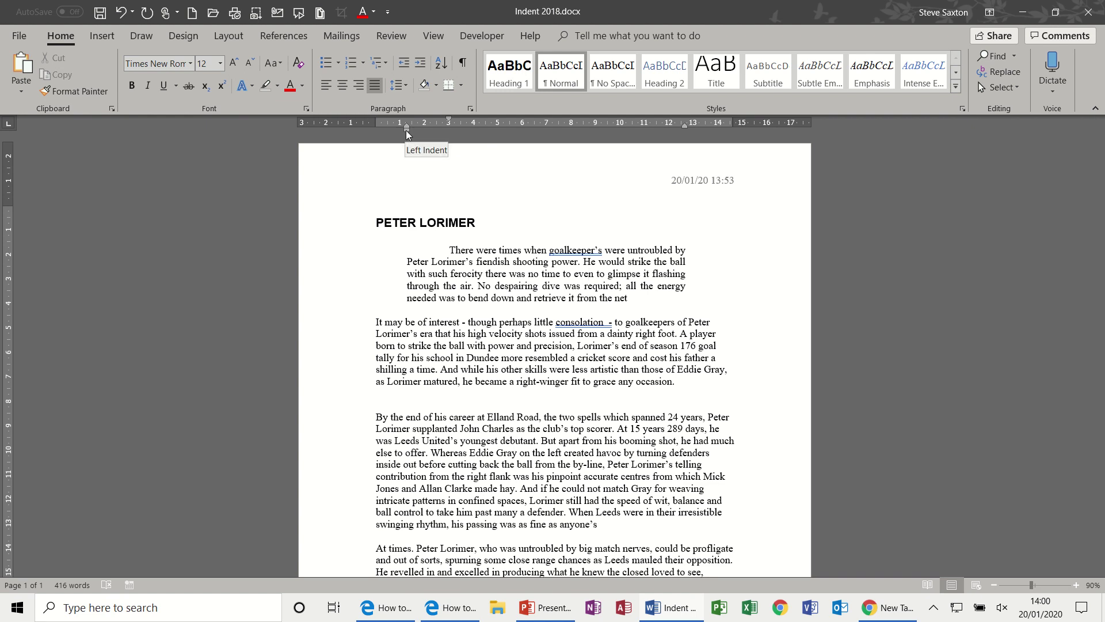
pyautogui.moveTo(406, 130)
pyautogui.mouseDown()
pyautogui.moveTo(394, 132)
pyautogui.moveTo(432, 131)
pyautogui.moveTo(378, 136)
pyautogui.mouseUp()
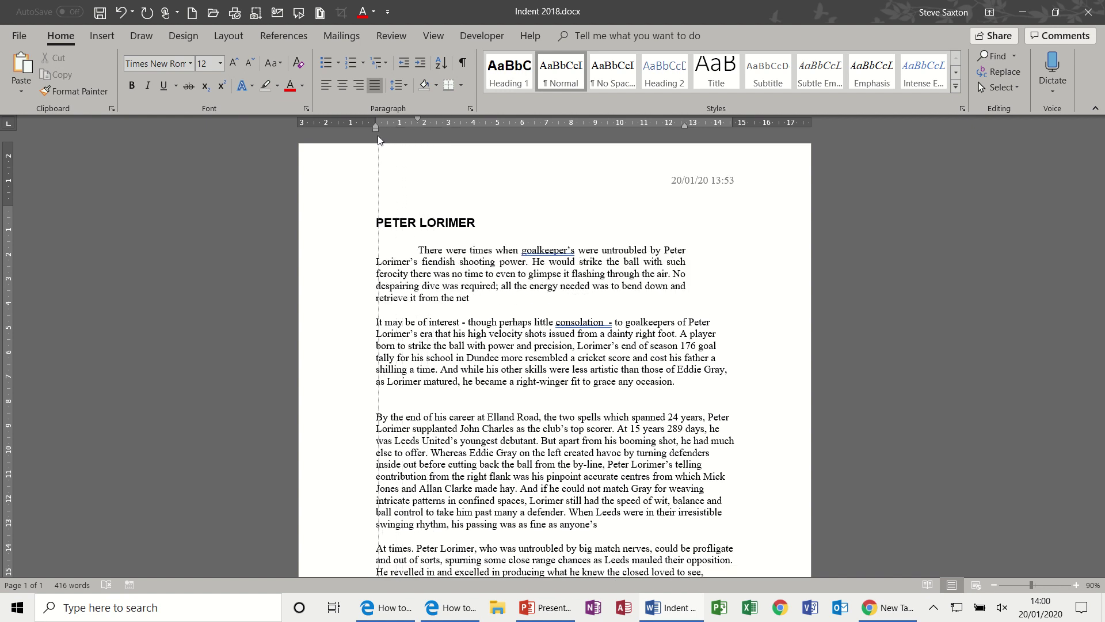
# - Set a hanging indent of about 2 on the ruler, with the first line flush left
pyautogui.moveTo(377, 136); pyautogui.dragTo(424, 120)
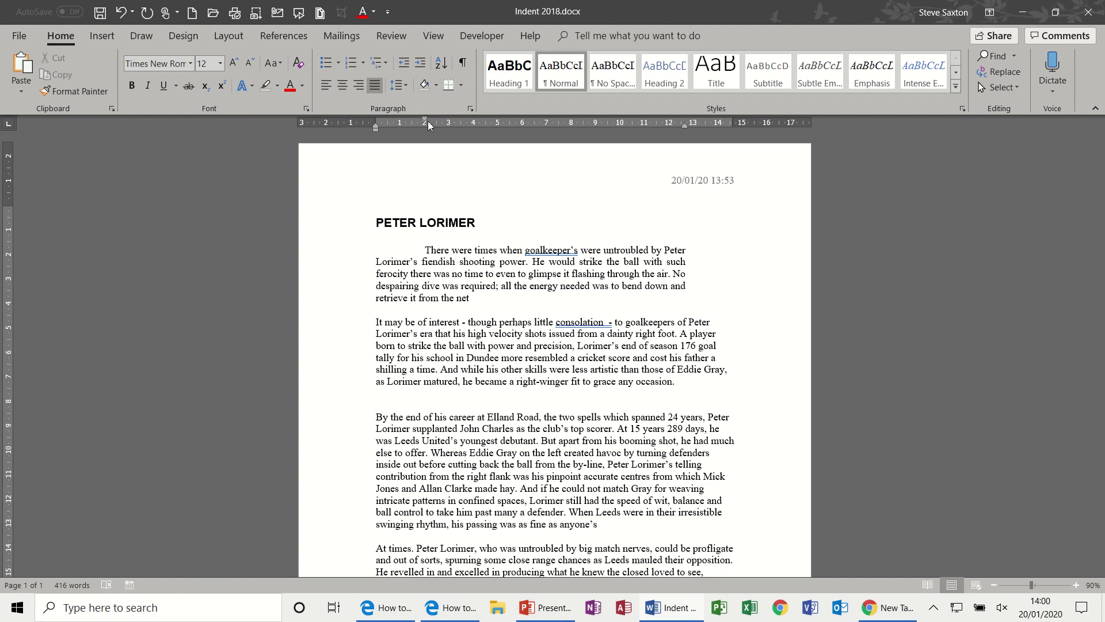
pyautogui.moveTo(425, 120); pyautogui.dragTo(376, 119)
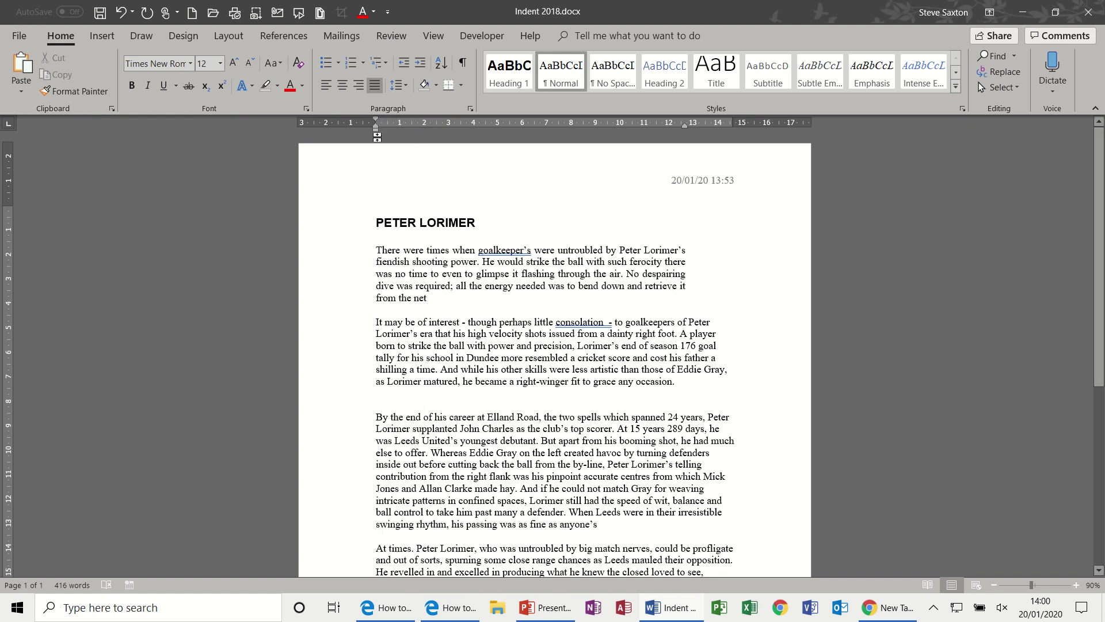
pyautogui.moveTo(376, 125)
pyautogui.mouseDown()
pyautogui.moveTo(424, 130)
pyautogui.moveTo(375, 116)
pyautogui.moveTo(427, 130)
pyautogui.mouseUp()
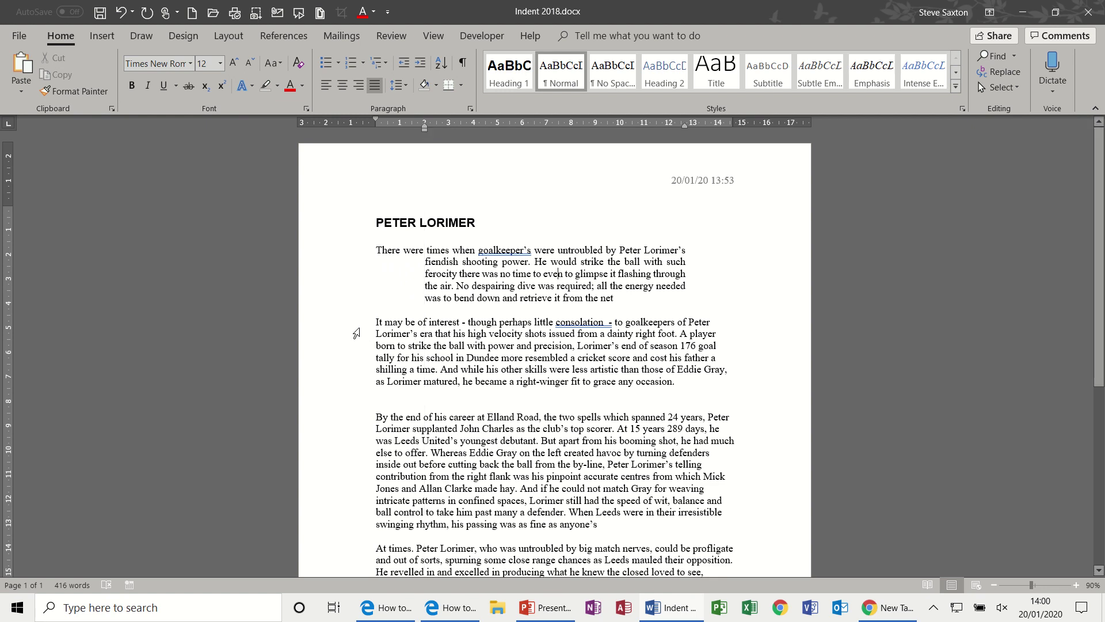
pyautogui.moveTo(355, 324); pyautogui.dragTo(351, 531)
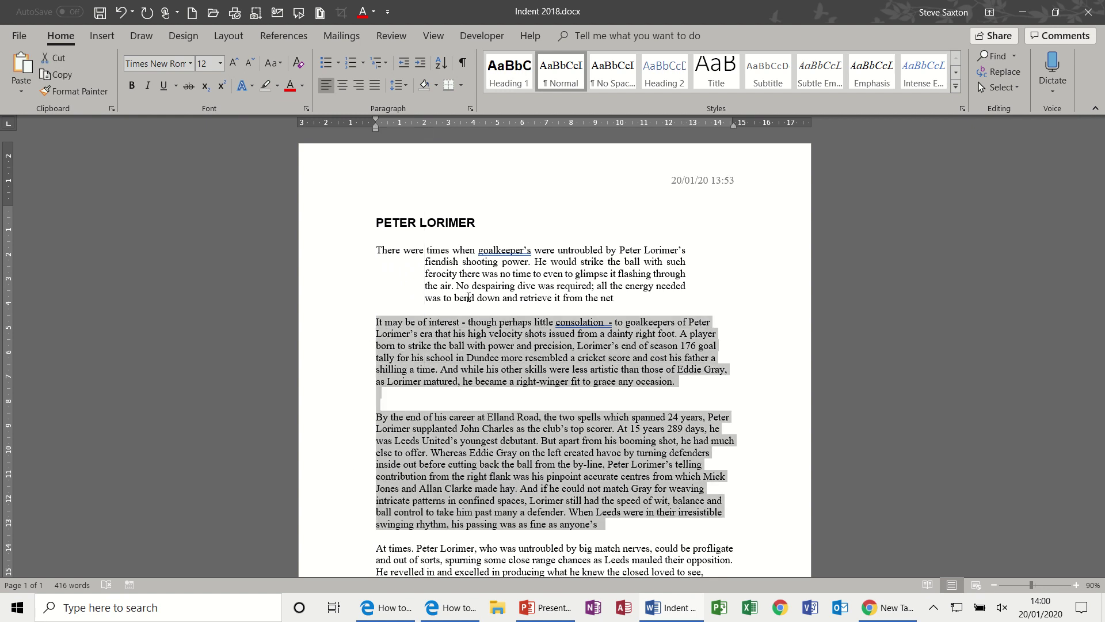
# - Number the second and third paragraphs and shift the list numbers left toward the margin
pyautogui.click(351, 61)
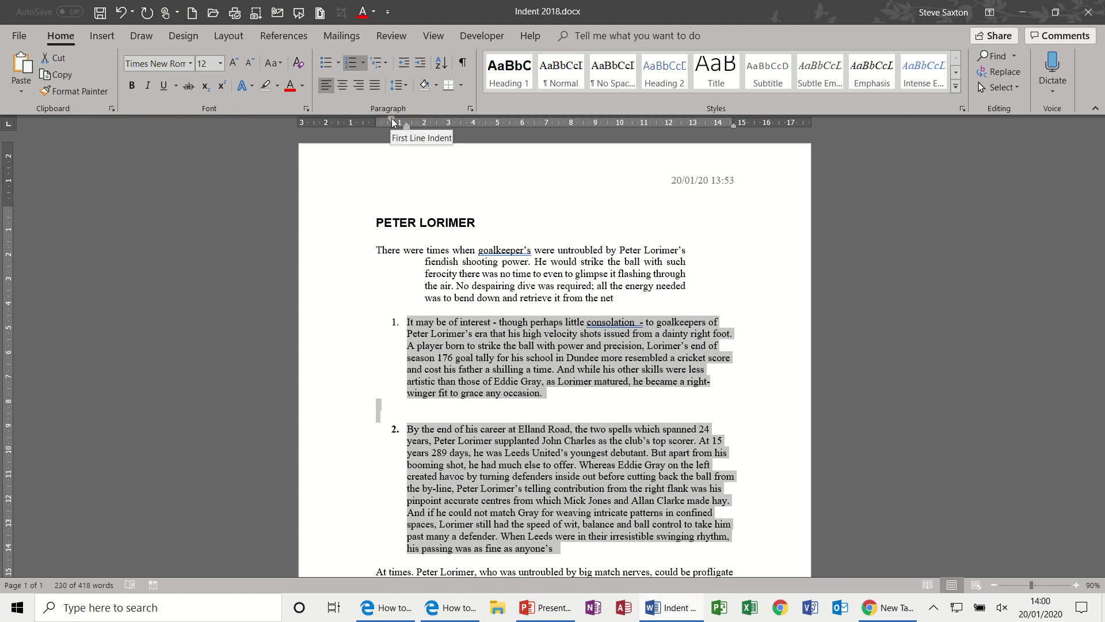
pyautogui.moveTo(392, 119)
pyautogui.mouseDown()
pyautogui.moveTo(406, 133)
pyautogui.moveTo(361, 119)
pyautogui.moveTo(377, 127)
pyautogui.mouseUp()
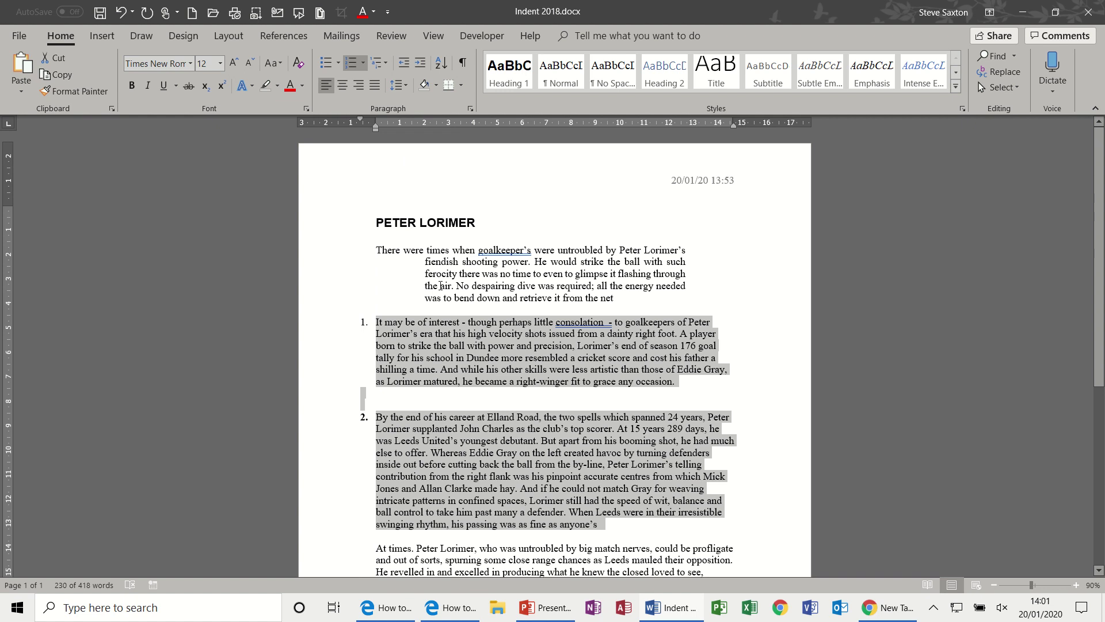
pyautogui.click(440, 285)
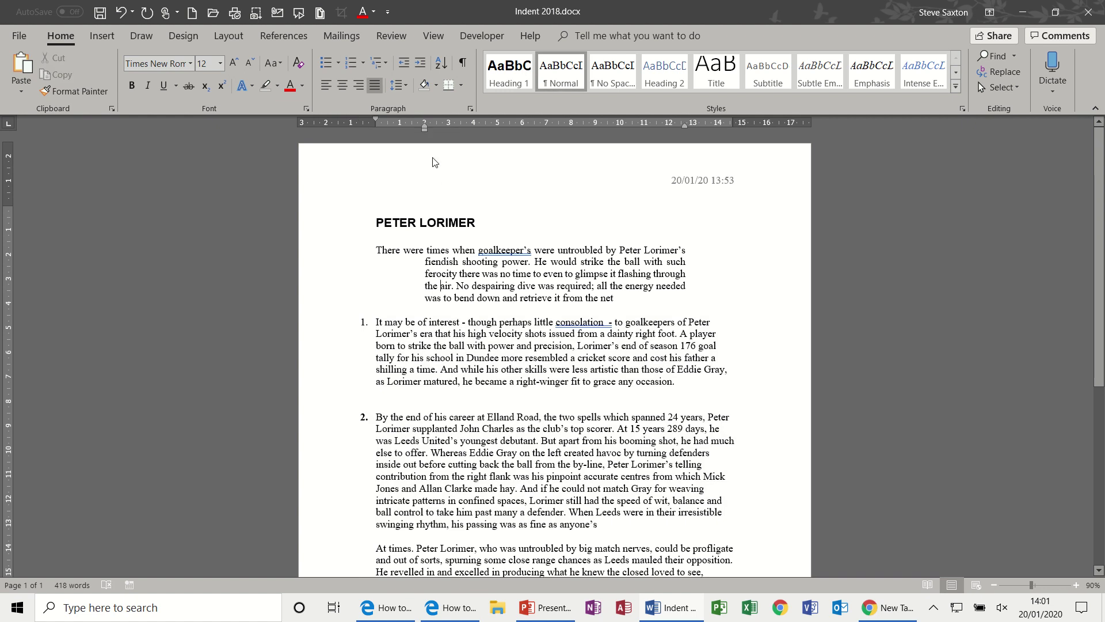
# - Drag the opening paragraph's hanging indent marker back to the left margin
pyautogui.moveTo(424, 126); pyautogui.dragTo(378, 129)
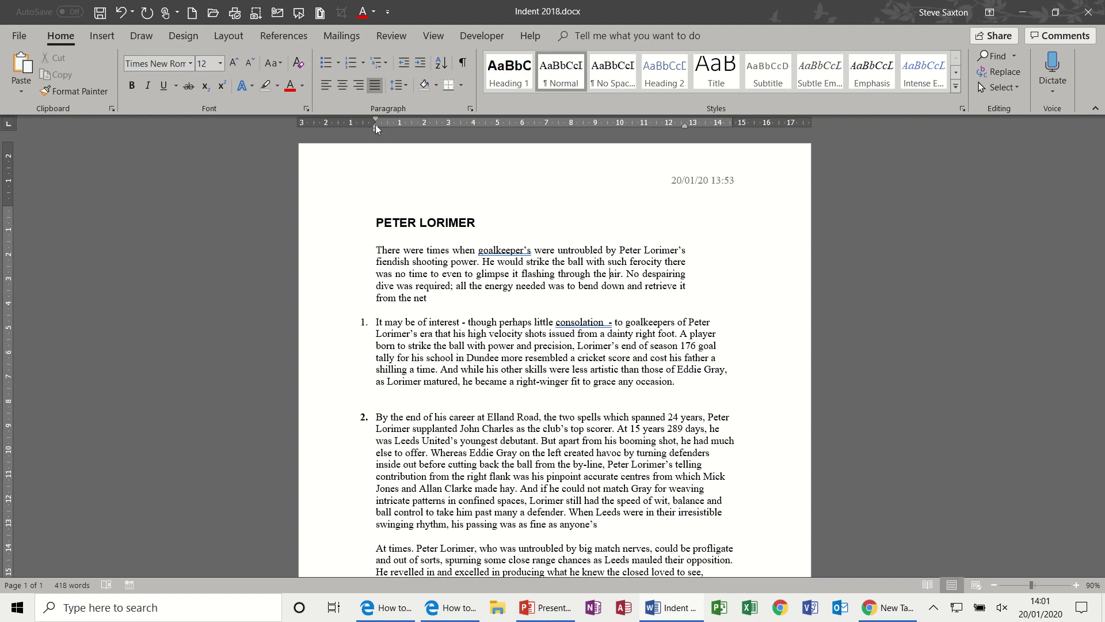
pyautogui.hotkey('ctrl', 'z')
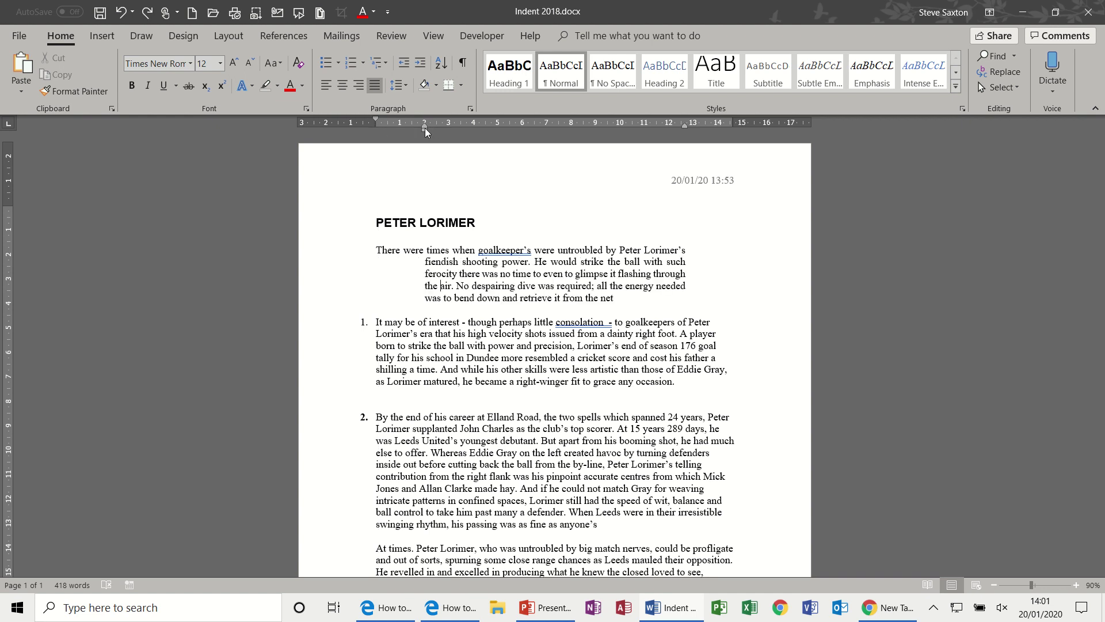
pyautogui.moveTo(424, 128)
pyautogui.mouseDown()
pyautogui.moveTo(396, 130)
pyautogui.moveTo(426, 133)
pyautogui.mouseUp()
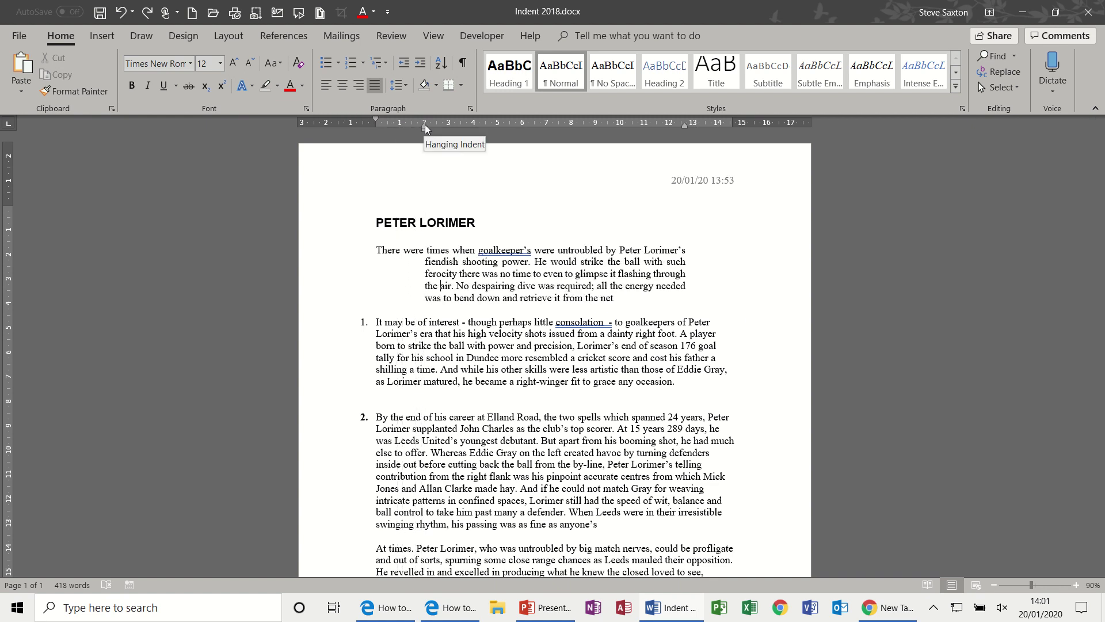
pyautogui.moveTo(426, 128); pyautogui.dragTo(378, 127)
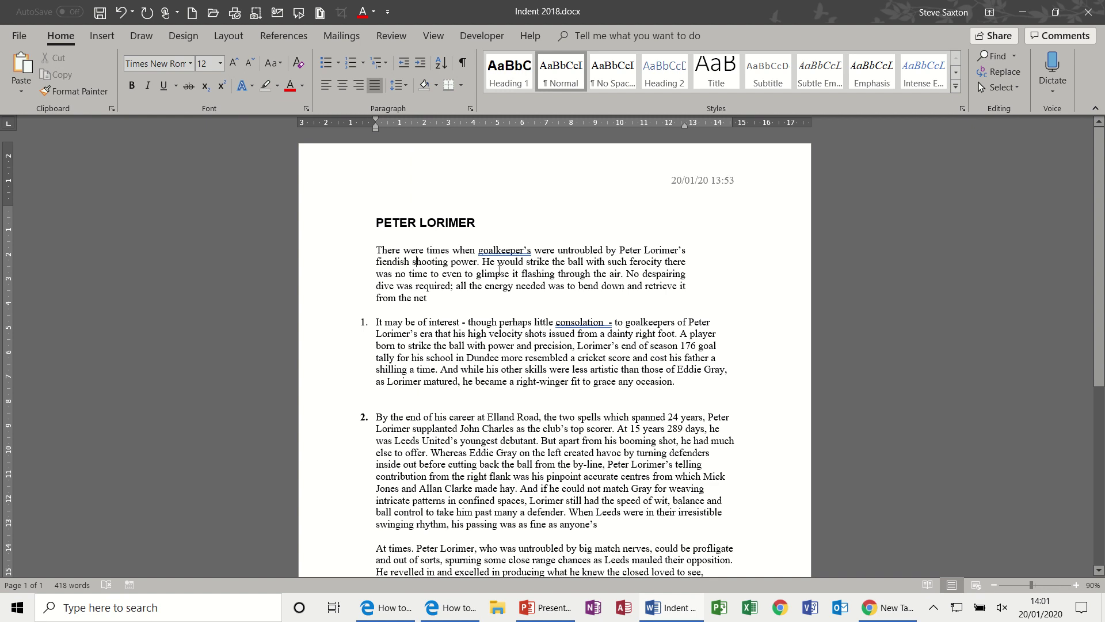
# - Add a hanging indent with Ctrl+T, then remove it with Ctrl+Shift+T
pyautogui.hotkey('ctrl', 't')
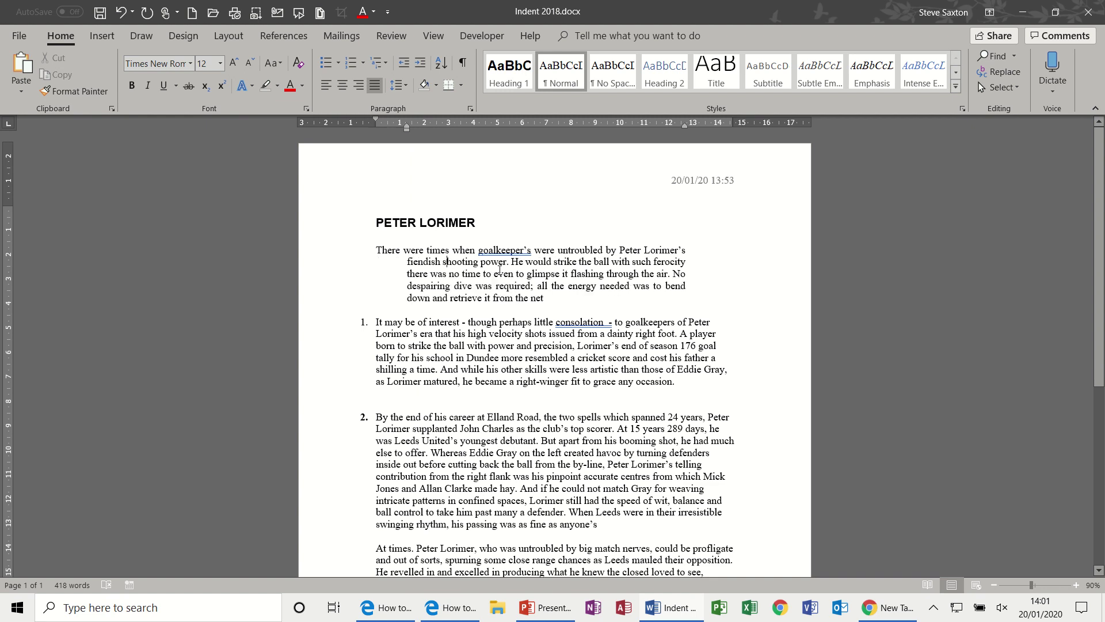
pyautogui.hotkey('ctrl', 'shift', 't')
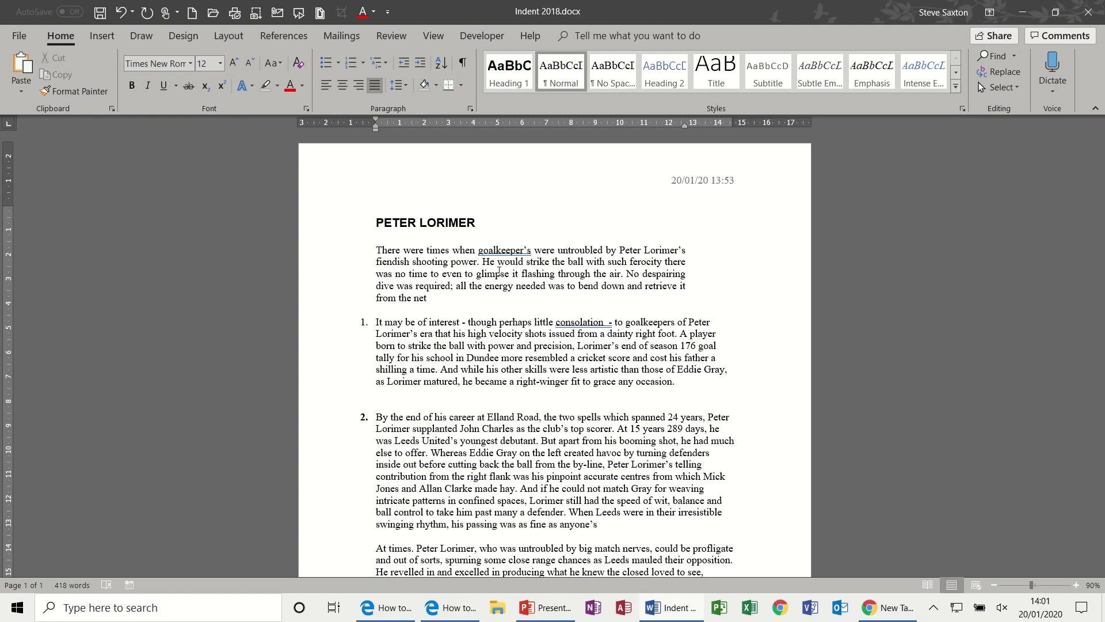
pyautogui.click(449, 334)
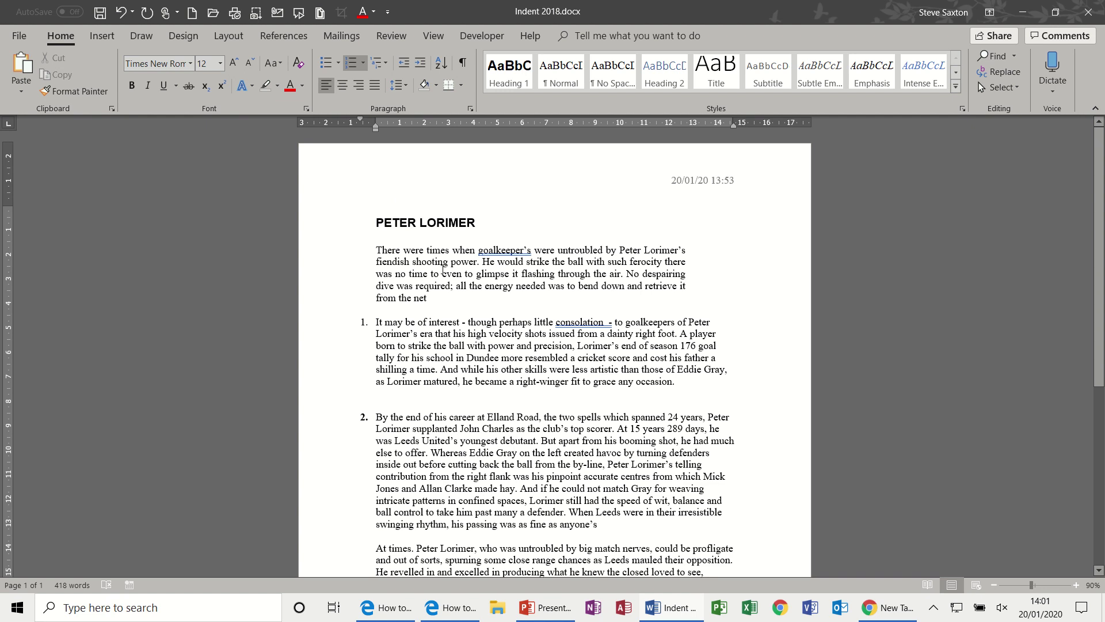
pyautogui.click(377, 250)
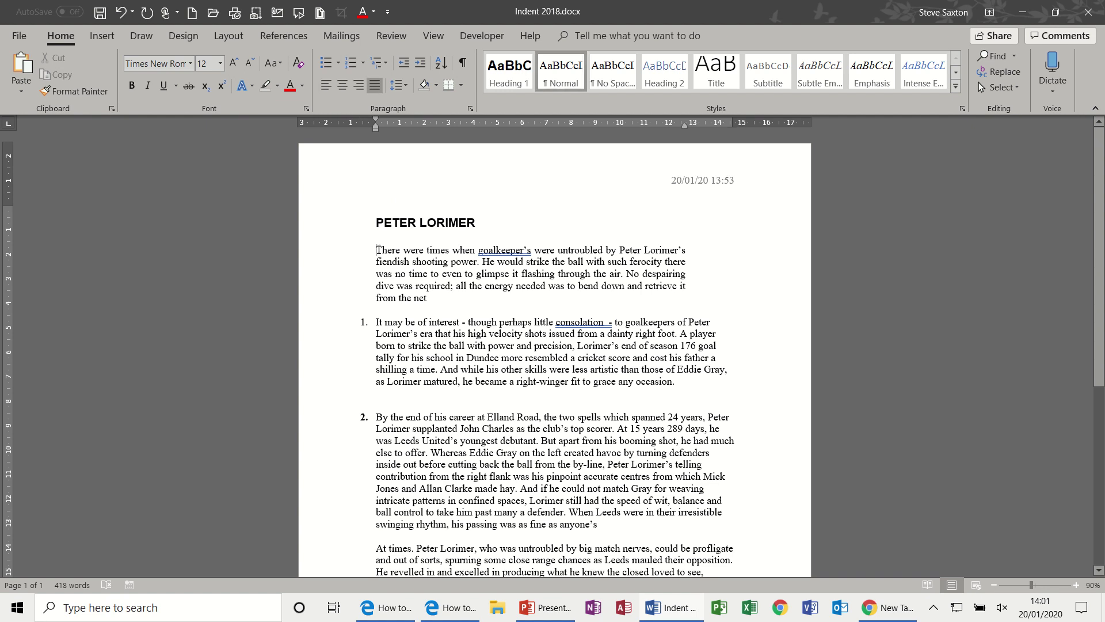
pyautogui.press('Tab')
pyautogui.hotkey('ctrl', 'j')
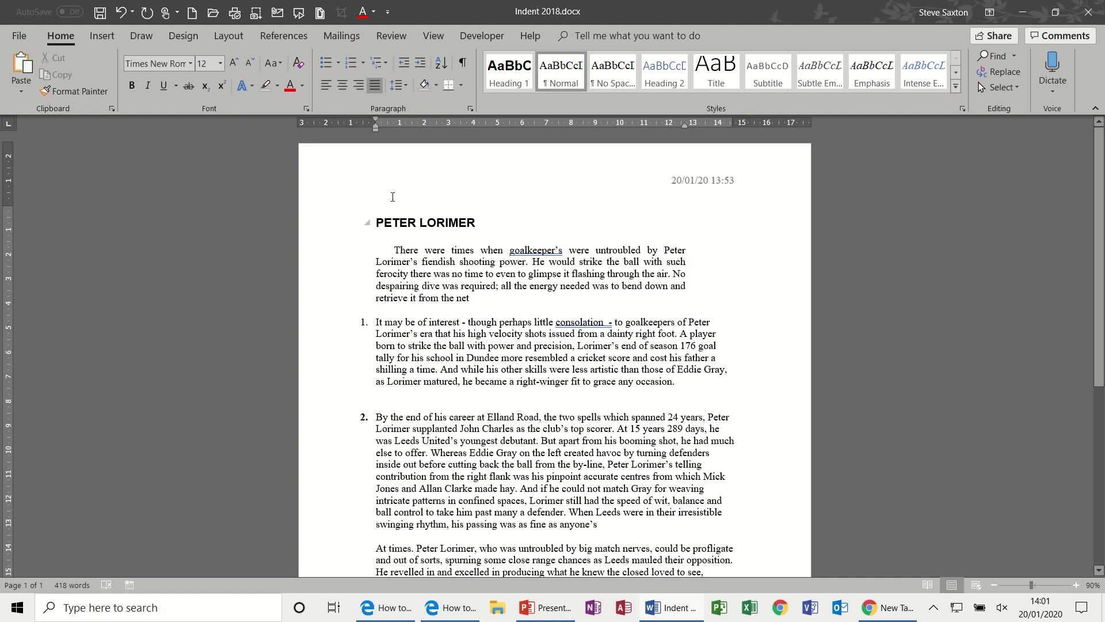
pyautogui.click(463, 64)
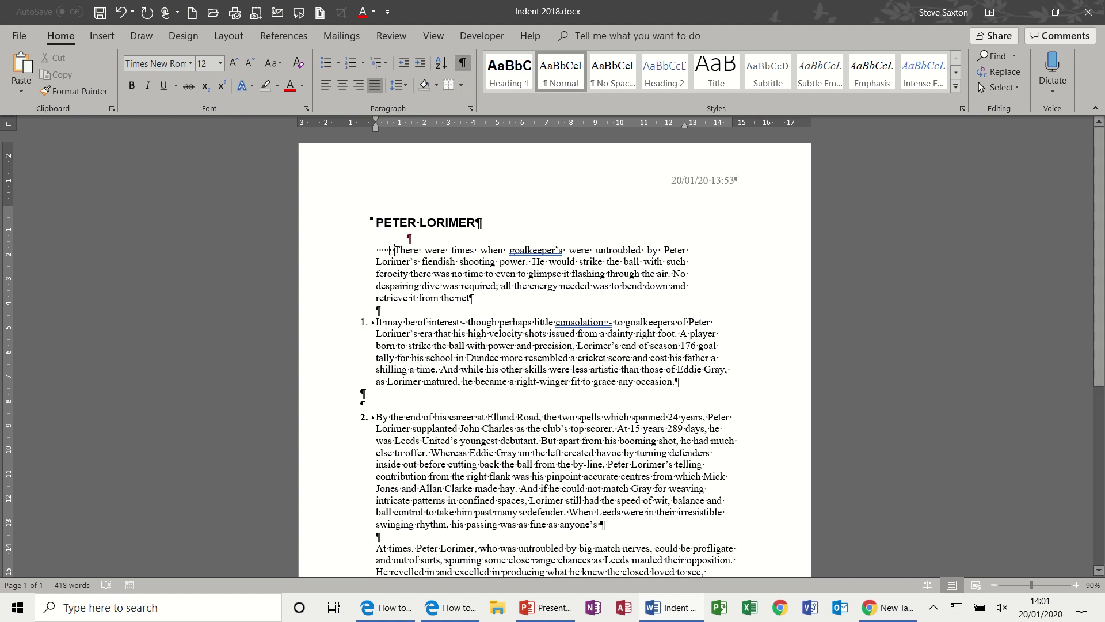
pyautogui.press('BackSpace')
pyautogui.press('BackSpace')
pyautogui.press('BackSpace')
pyautogui.press('BackSpace')
pyautogui.press('BackSpace')
pyautogui.press('BackSpace')
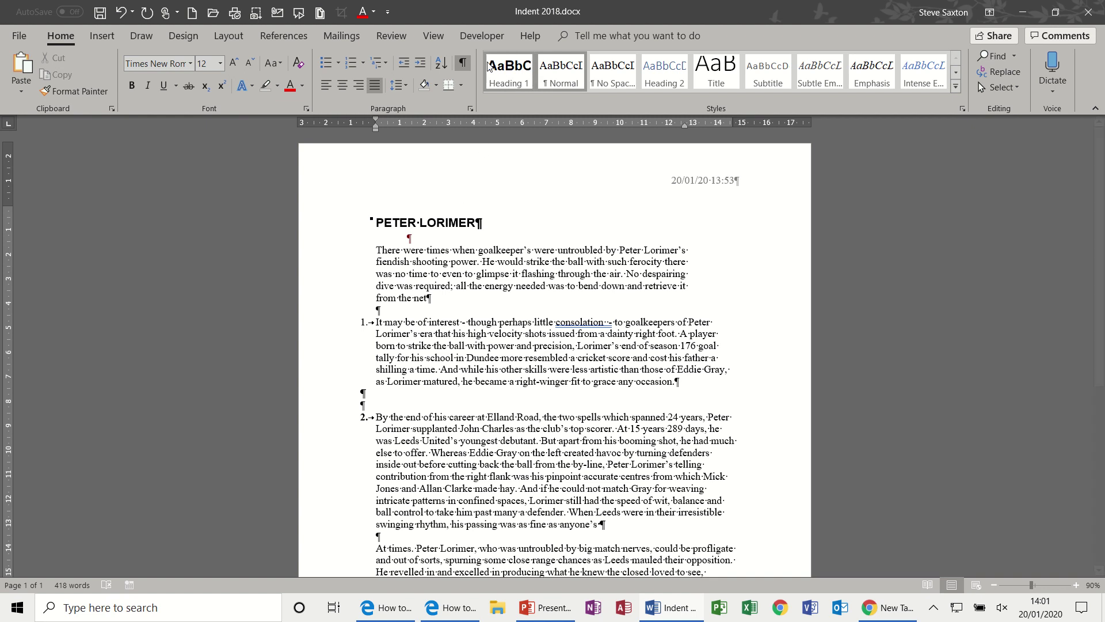
pyautogui.click(463, 64)
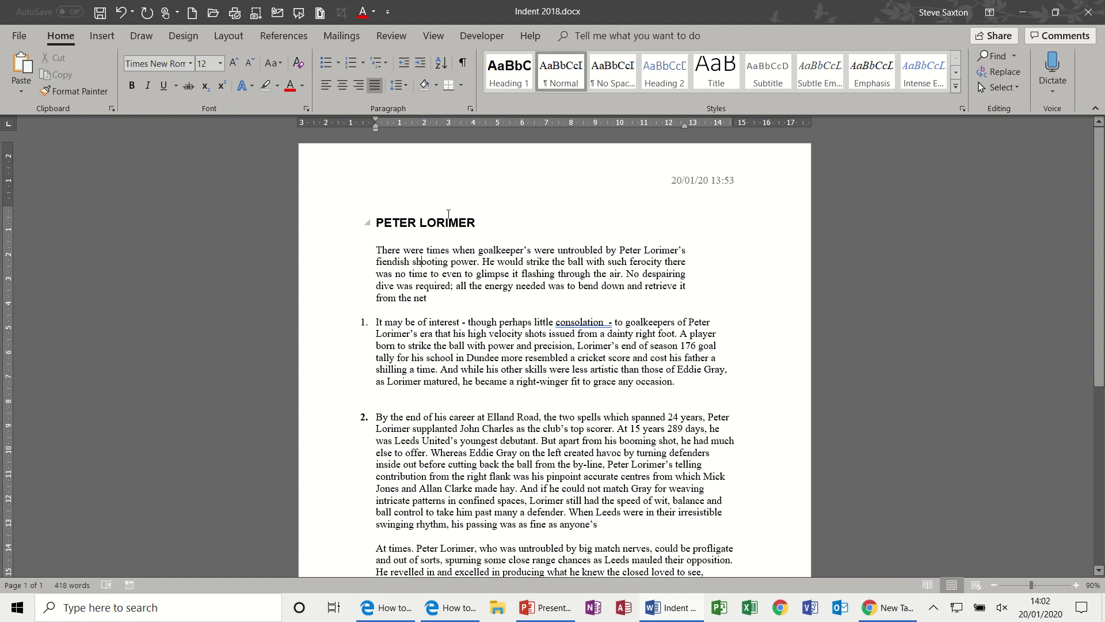
# - In the Paragraph dialog, set the opening paragraph's right indent to 0 cm and add a 1.27 cm first-line indent
pyautogui.click(447, 251)
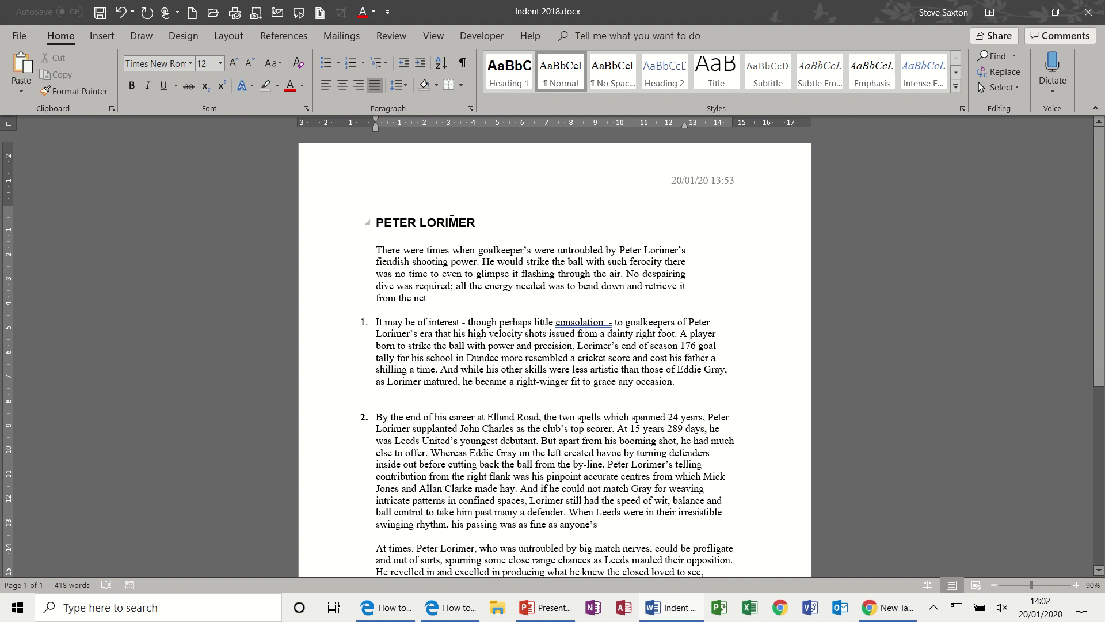
pyautogui.click(470, 109)
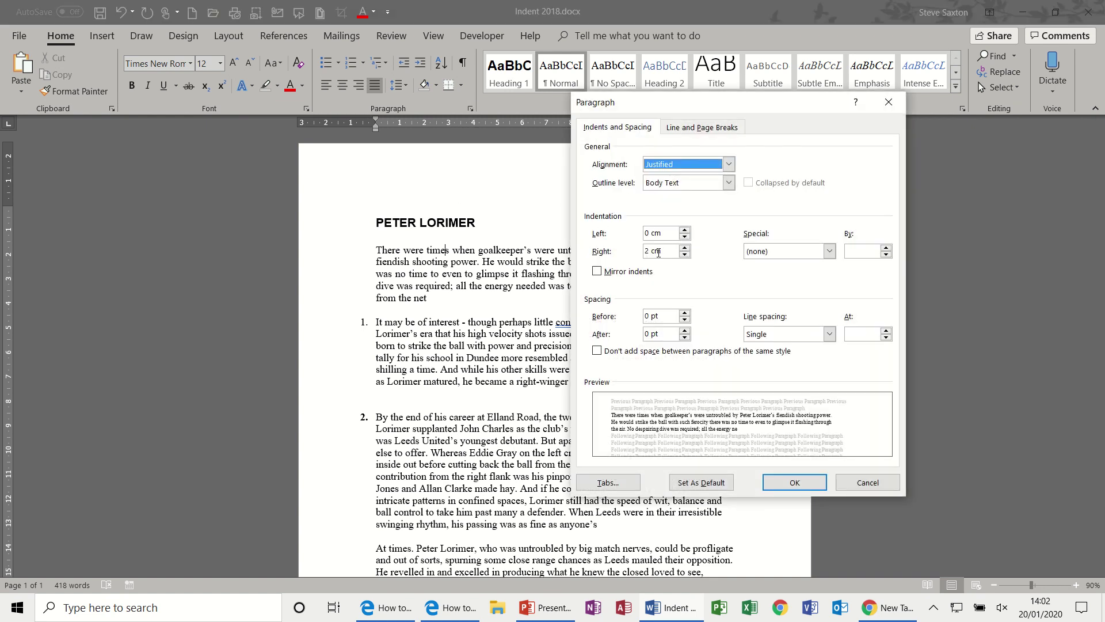
pyautogui.moveTo(649, 254); pyautogui.dragTo(643, 255)
pyautogui.write('0')
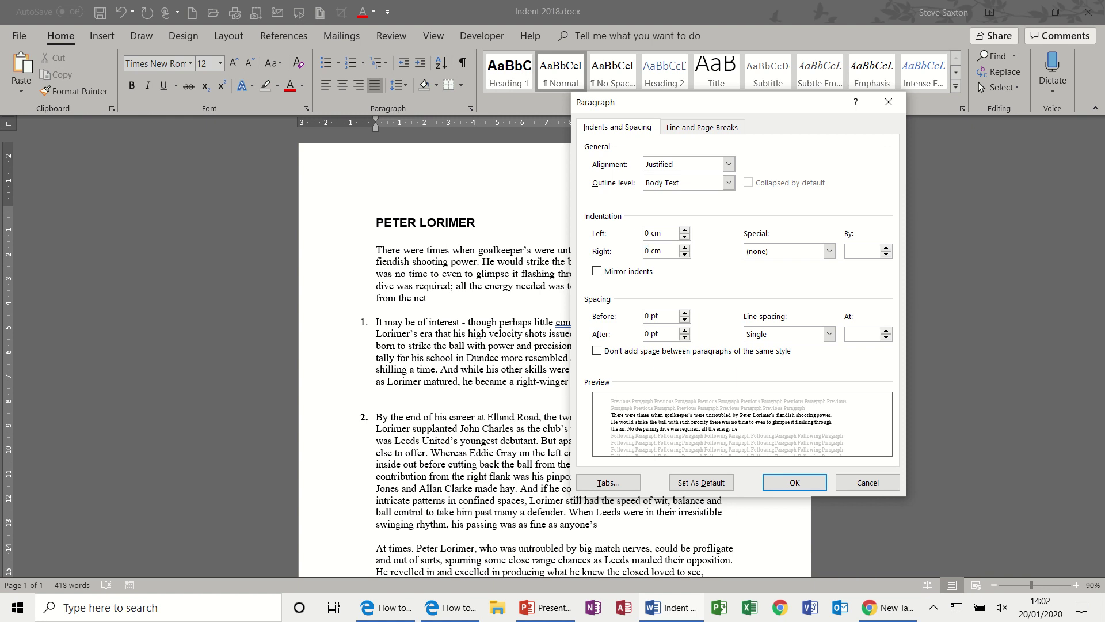
pyautogui.click(830, 253)
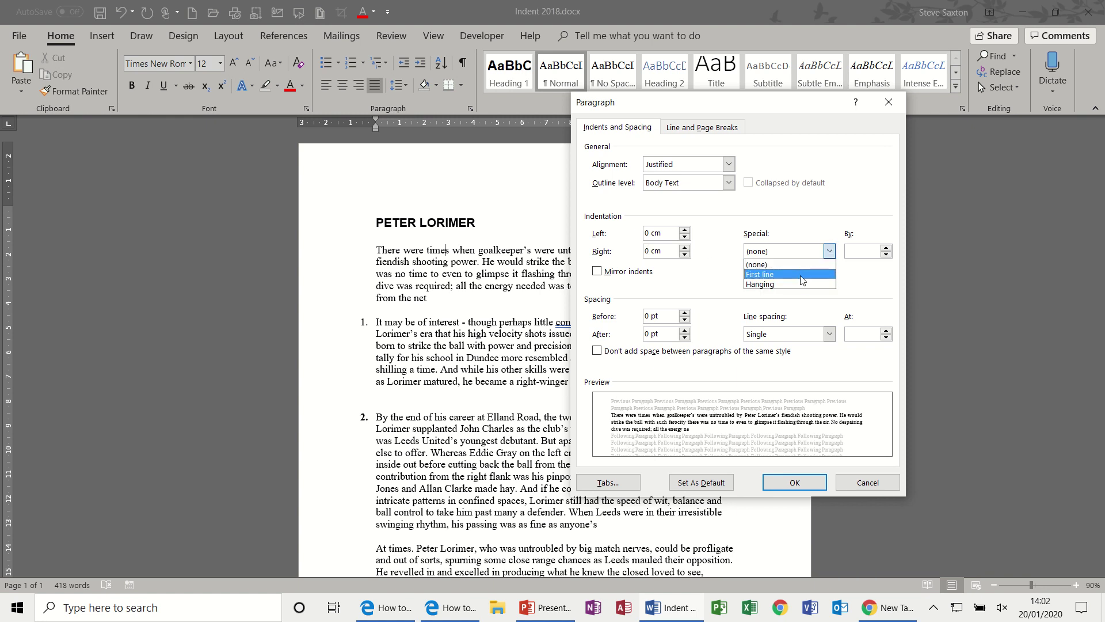
pyautogui.click(803, 273)
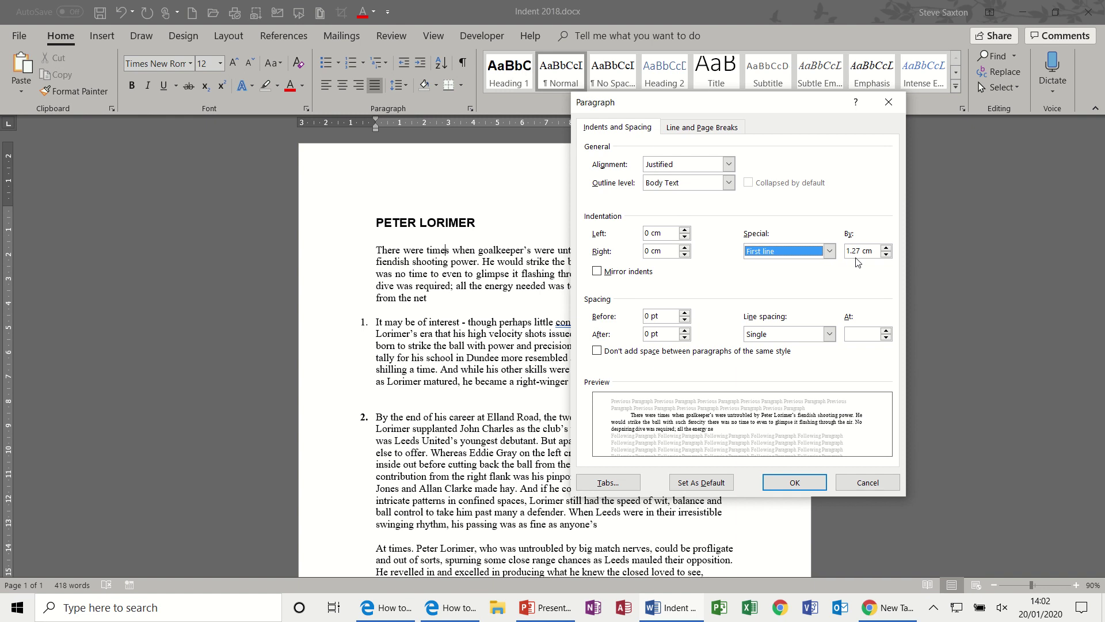
pyautogui.click(800, 482)
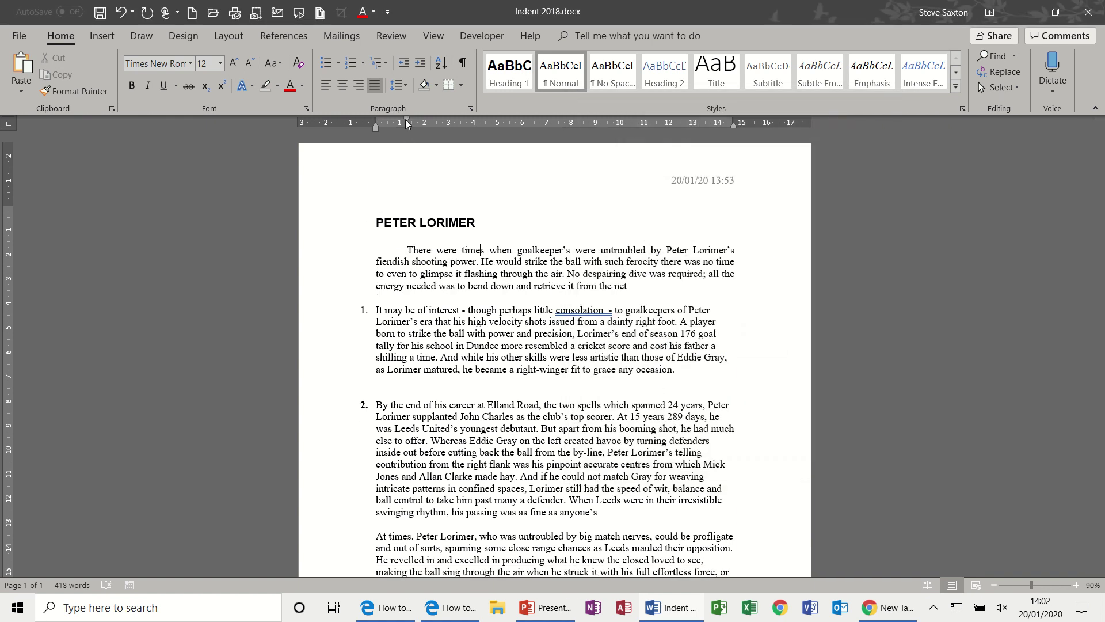
pyautogui.moveTo(406, 123); pyautogui.dragTo(406, 123)
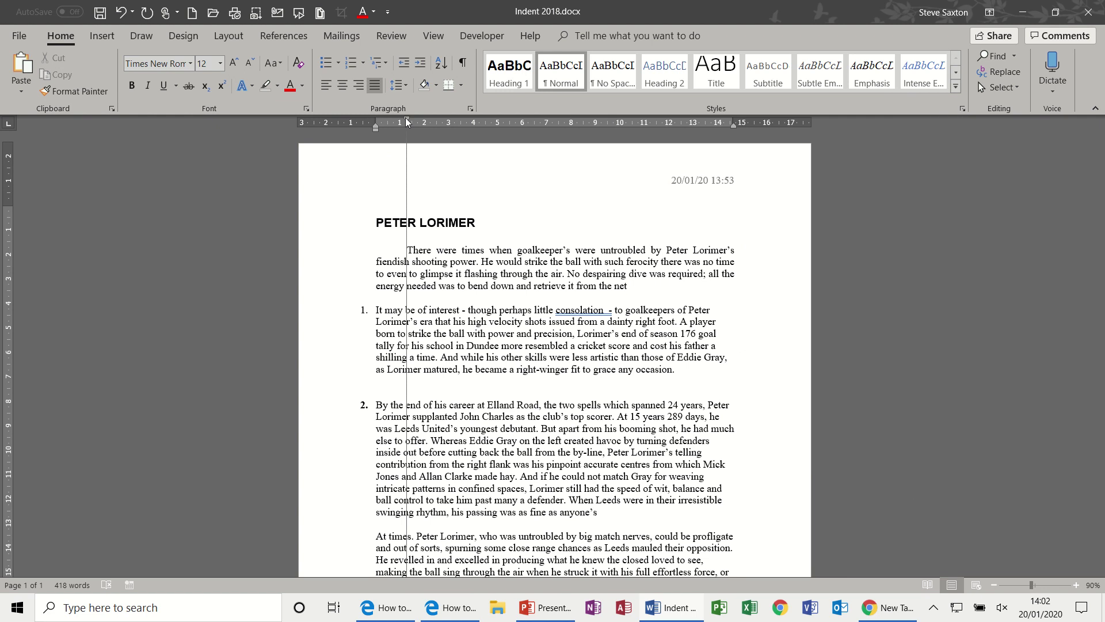
# - Reset the opening paragraph's indent with Ctrl+Q and remove numbering from list items 1 and 2
pyautogui.moveTo(406, 123); pyautogui.dragTo(407, 123)
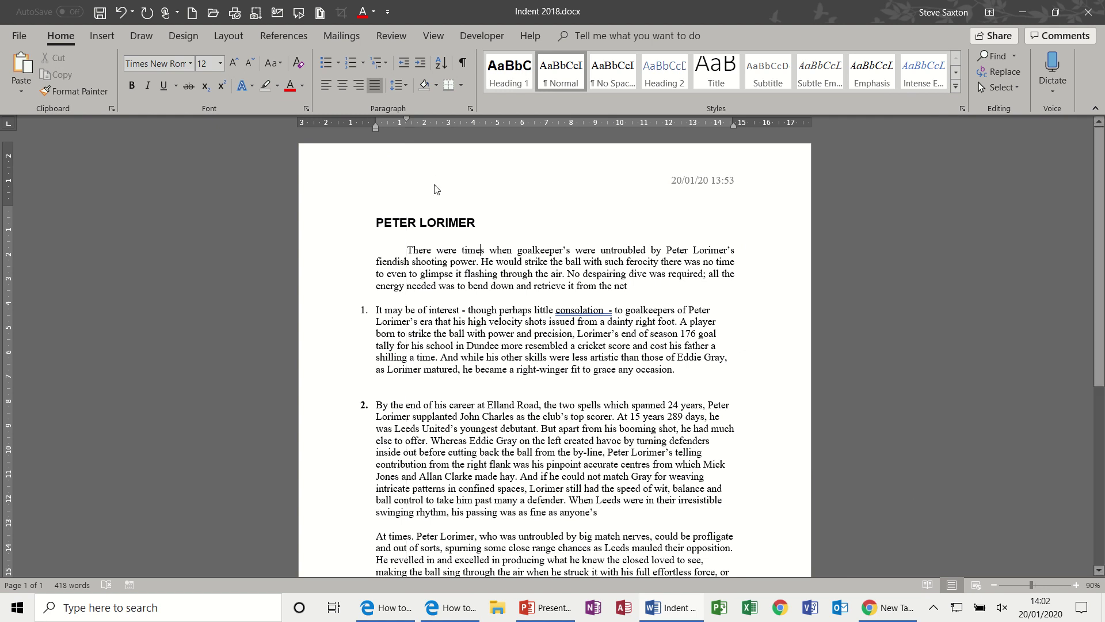
pyautogui.hotkey('ctrl', 'q')
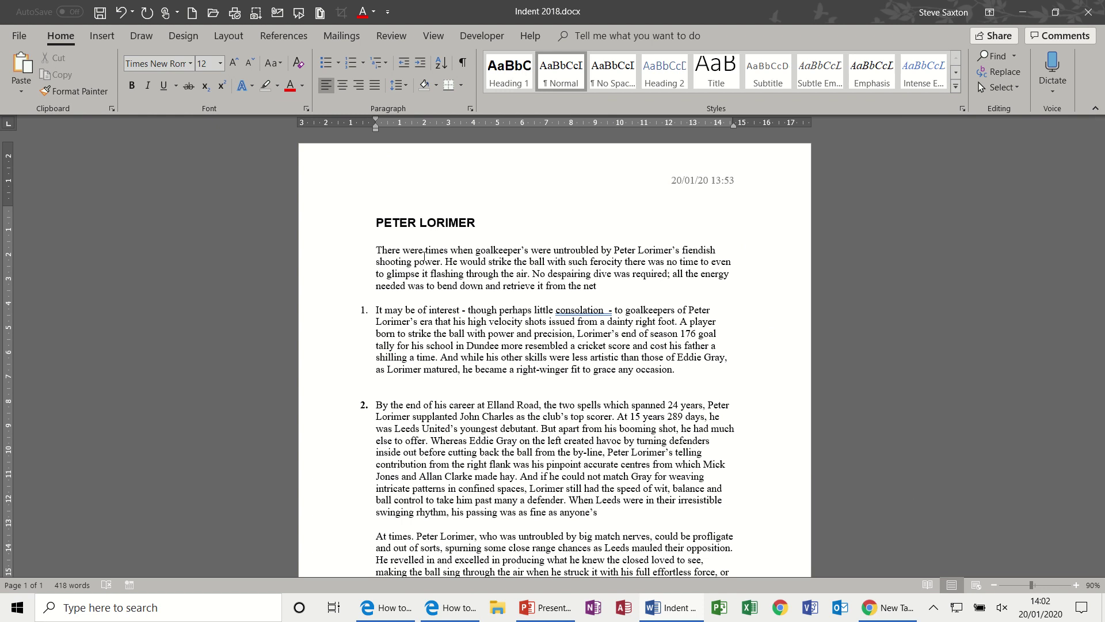
pyautogui.moveTo(372, 313); pyautogui.dragTo(597, 522)
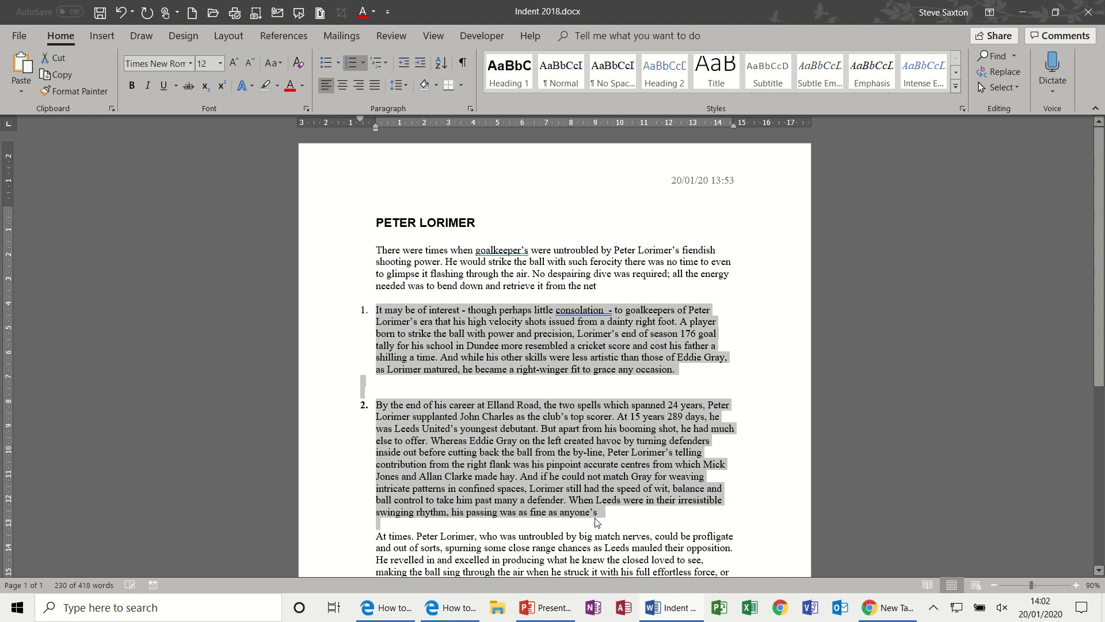
pyautogui.hotkey('ctrl', 'q')
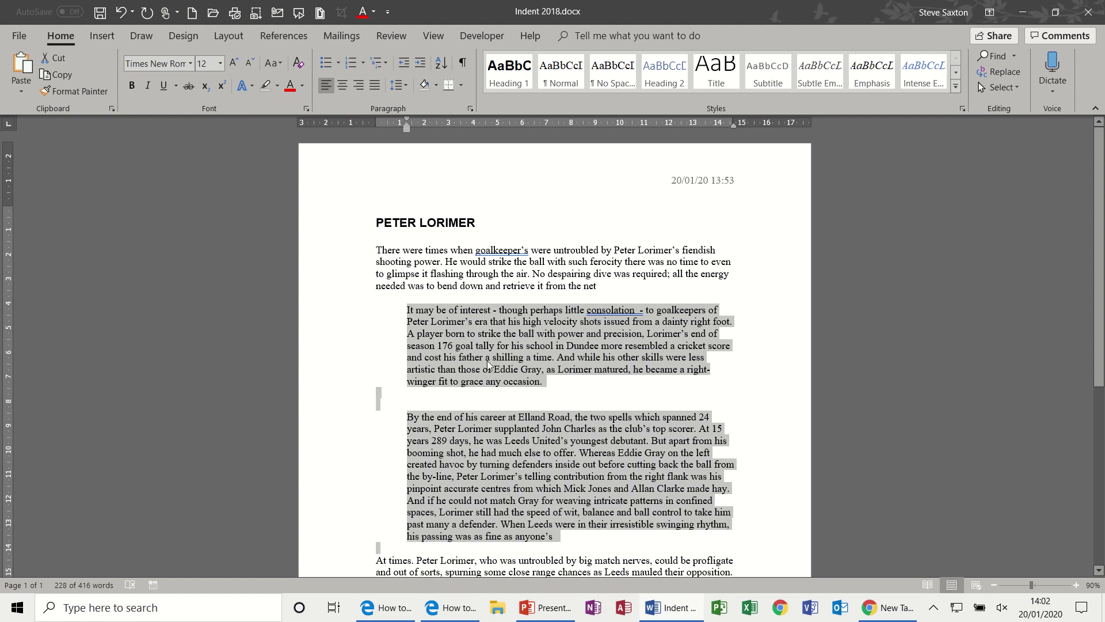
# - Drag the two formerly numbered paragraphs' Left Indent marker flush to the left margin
pyautogui.click(426, 319)
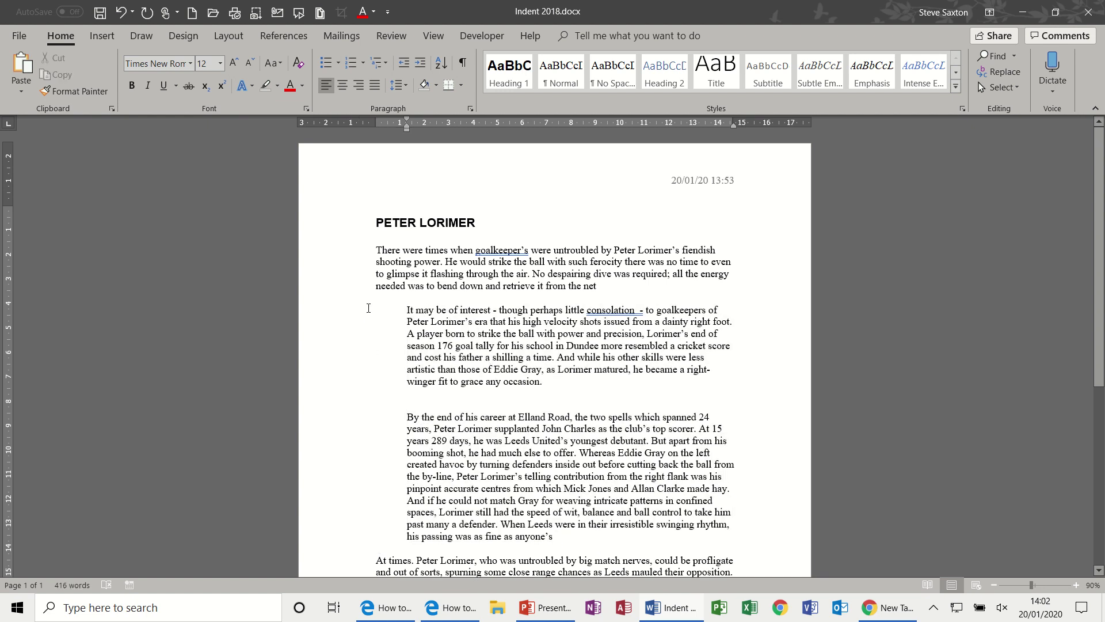
pyautogui.moveTo(333, 310); pyautogui.dragTo(329, 538)
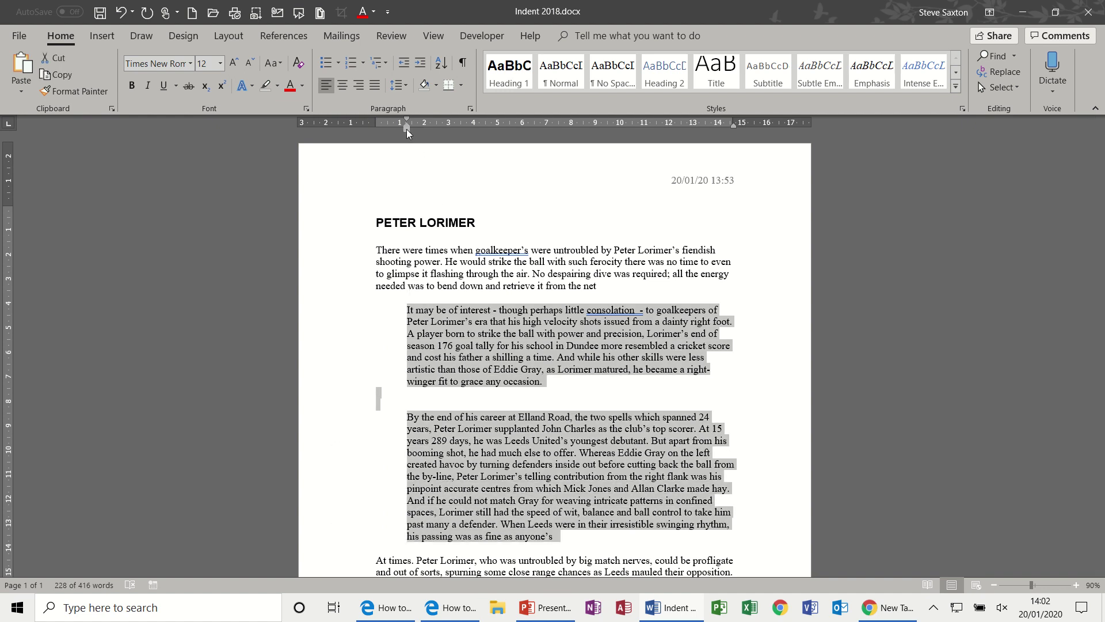
pyautogui.moveTo(406, 130); pyautogui.dragTo(378, 131)
pyautogui.click(355, 195)
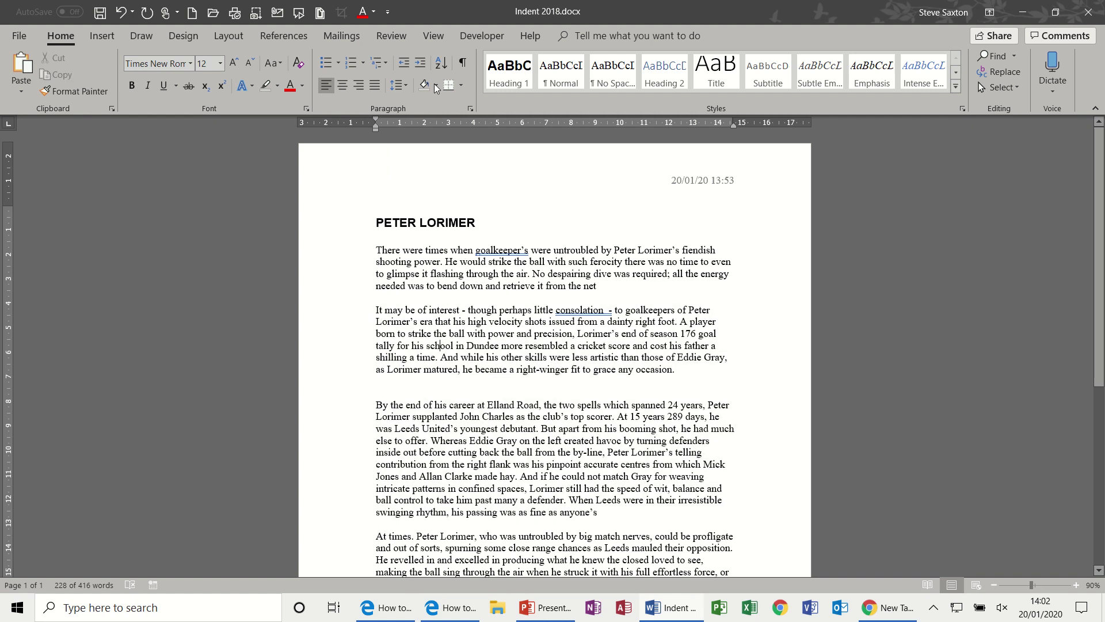
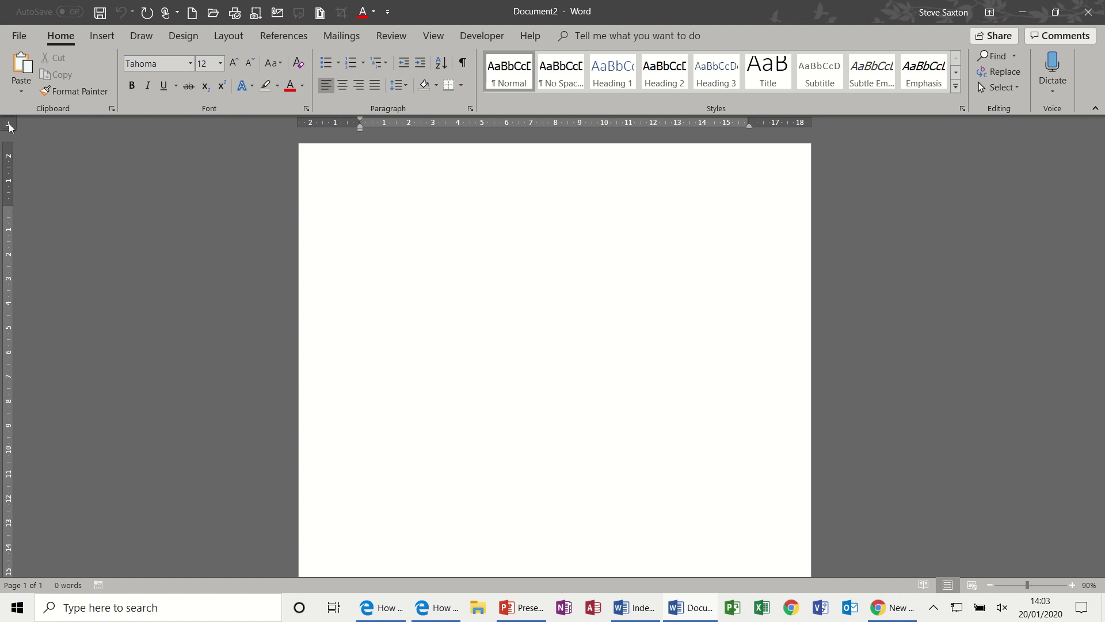
# - Set left tab stops at 5 cm and 10 cm, then type the heading 'Name' on line one
pyautogui.click(9, 123)
pyautogui.click(9, 123)
pyautogui.click(471, 110)
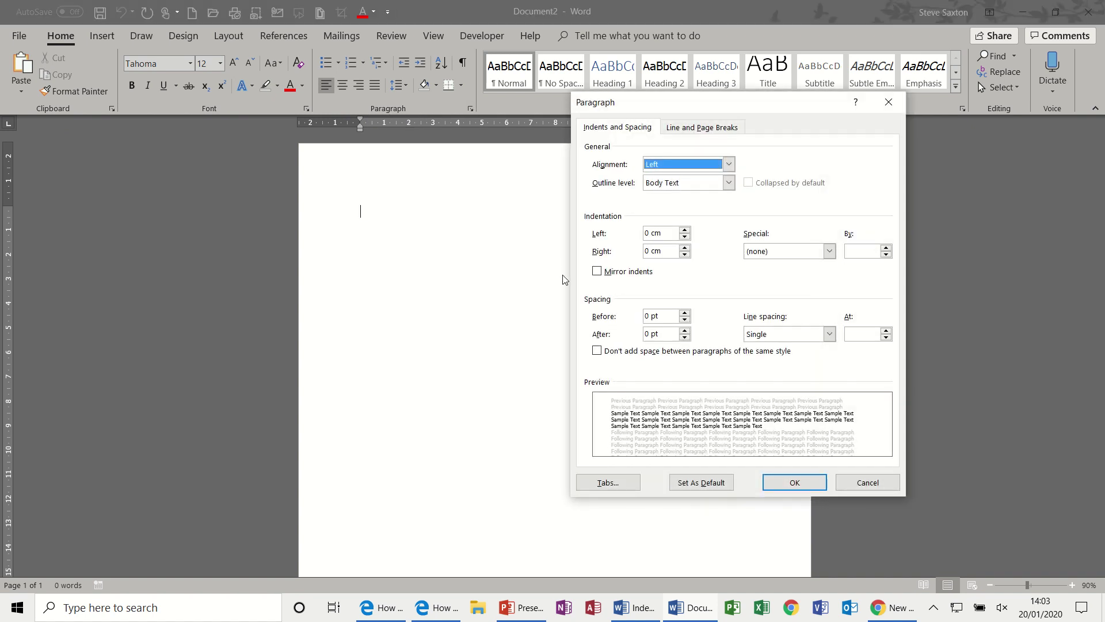
pyautogui.click(607, 483)
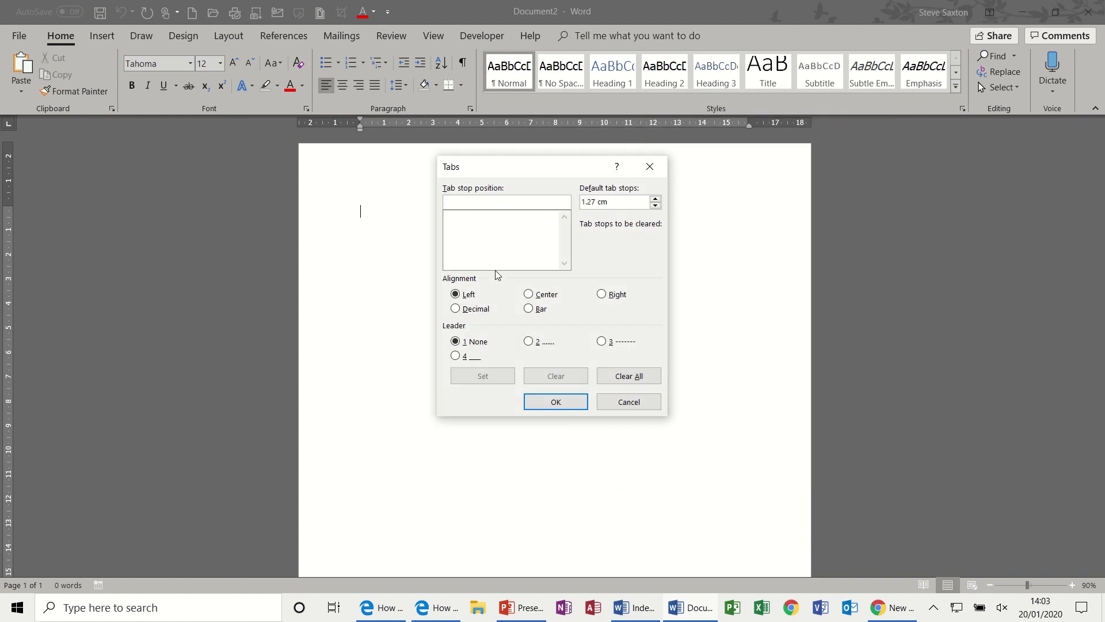
pyautogui.write('5')
pyautogui.click(481, 383)
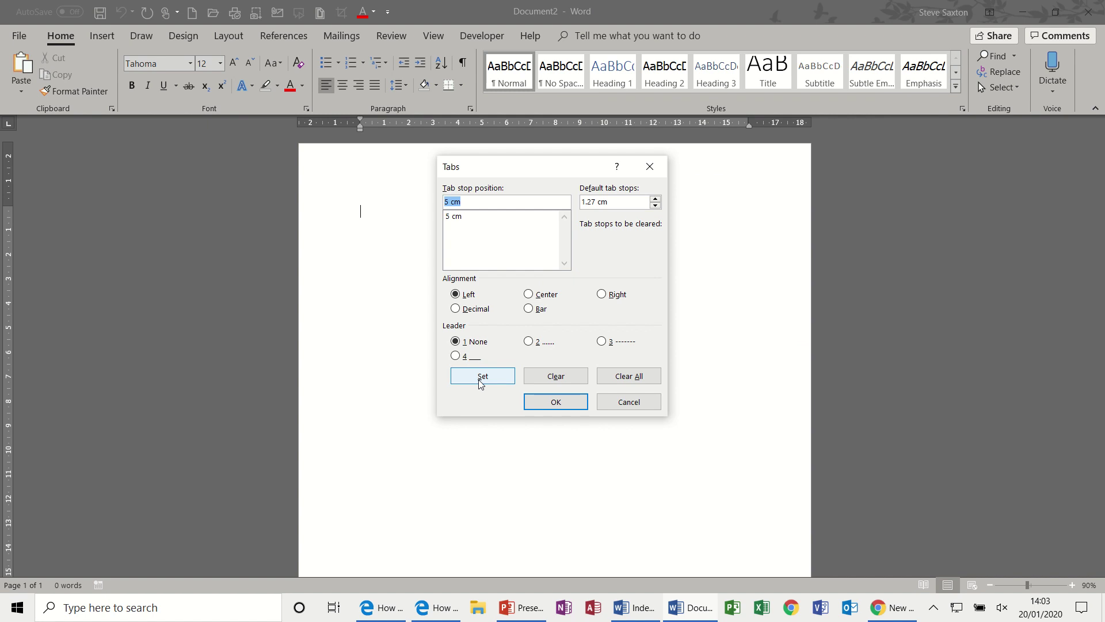
pyautogui.write('10')
pyautogui.click(483, 379)
pyautogui.click(536, 401)
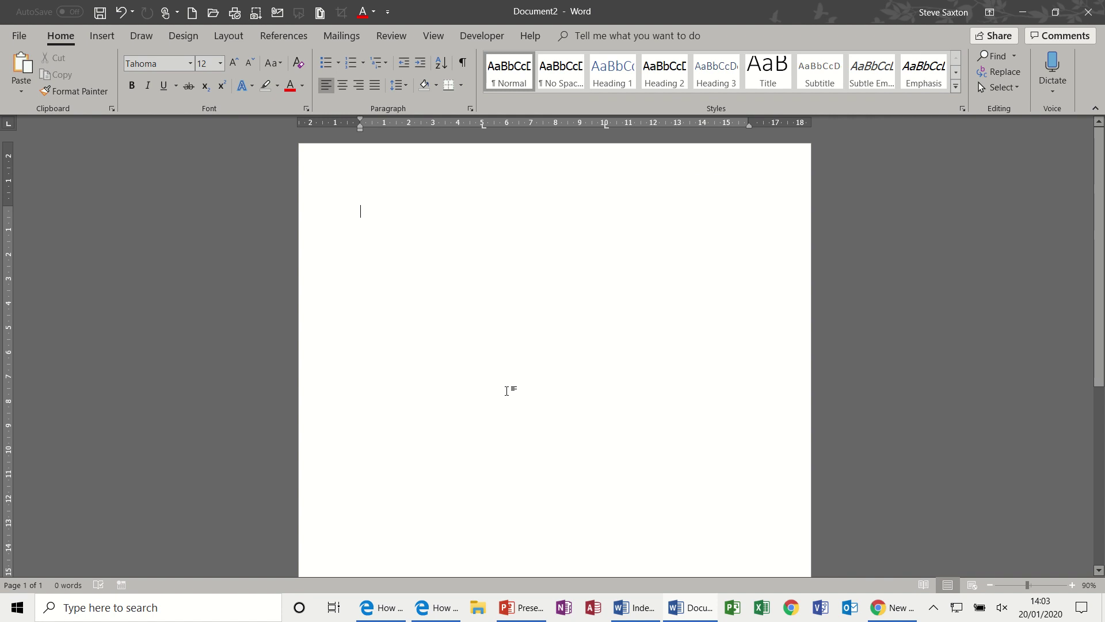
pyautogui.write('Name')
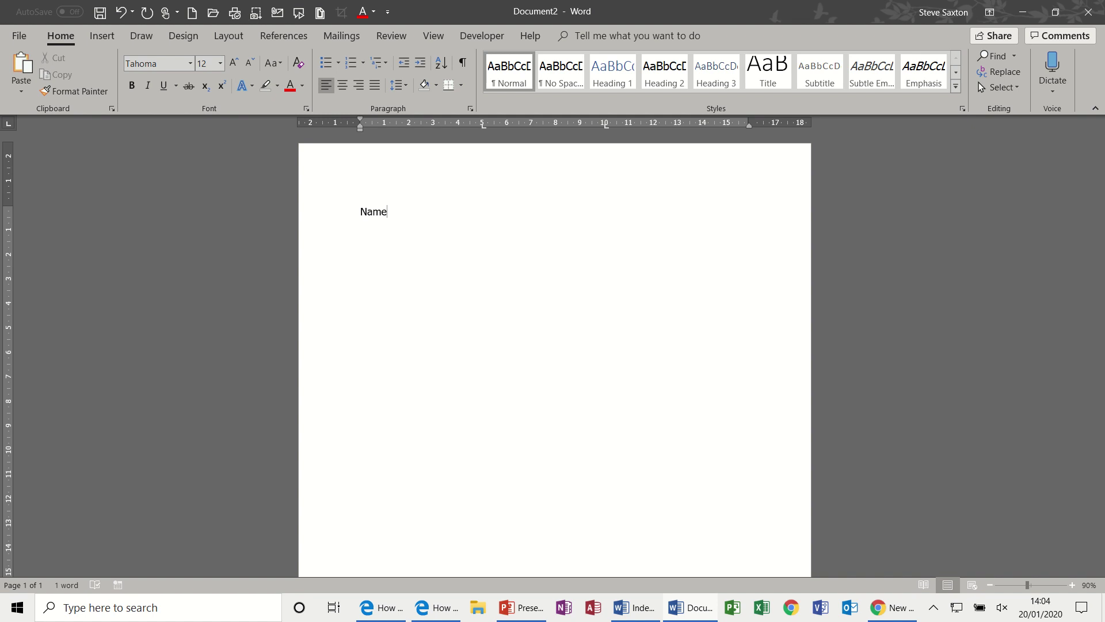
# - Type 'Room' and 'Ext' at the 5 cm and 10 cm tab stops after 'Name', then start a new line
pyautogui.press('Tab')
pyautogui.write('Room')
pyautogui.press('Tab')
pyautogui.write('Ext')
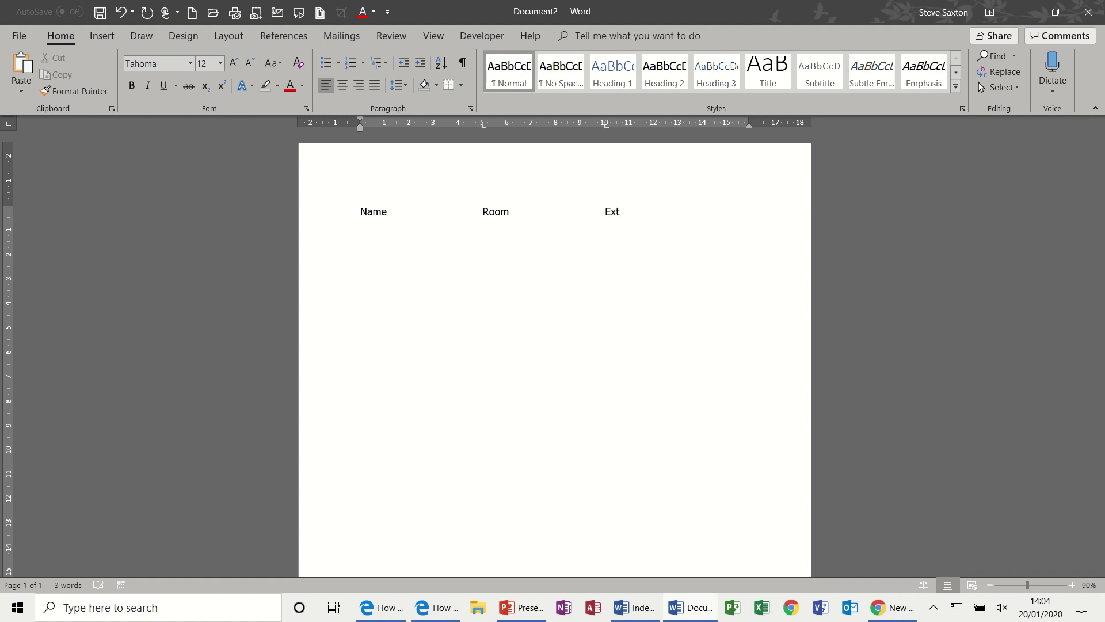
pyautogui.press('Return')
# - Give the 5 cm and 10 cm tab stops dotted leaders (leader style 2)
pyautogui.click(470, 107)
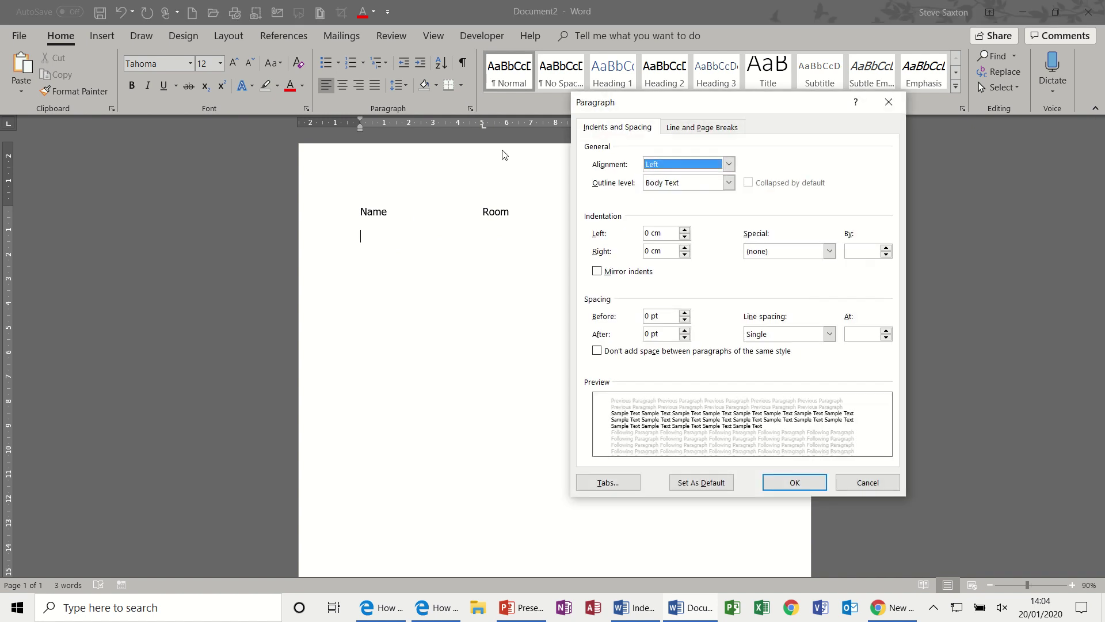
pyautogui.click(618, 482)
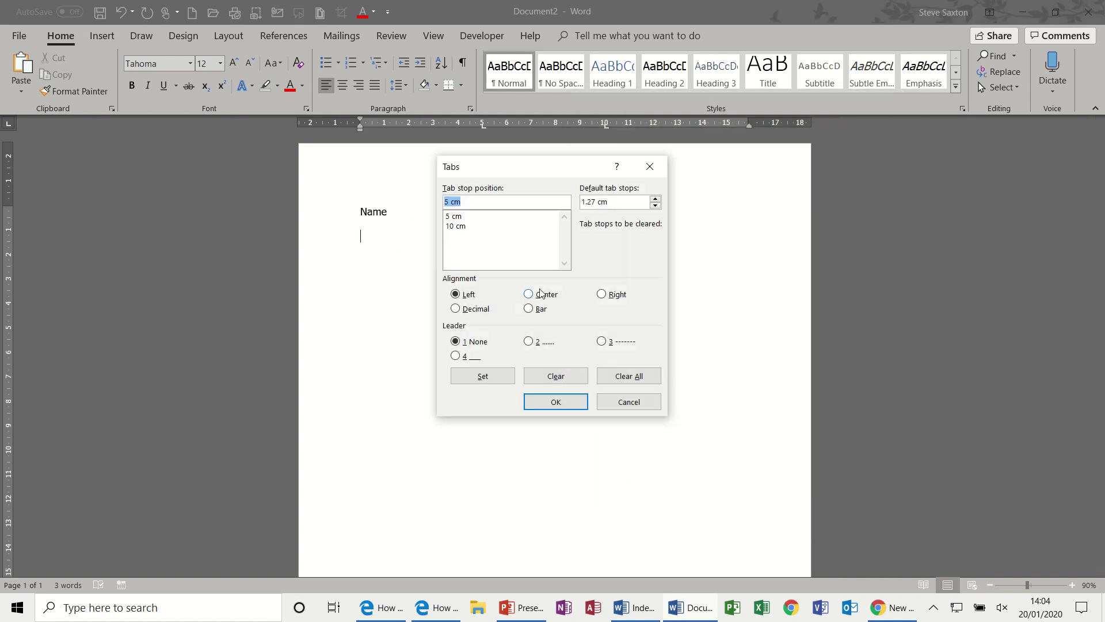
pyautogui.click(529, 342)
pyautogui.click(483, 378)
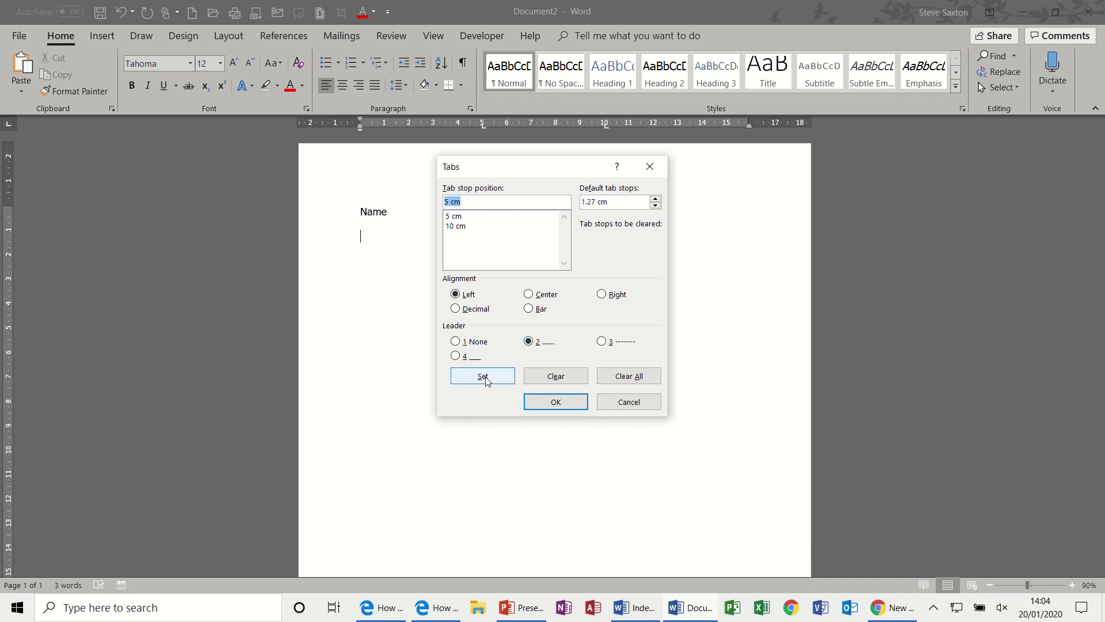
pyautogui.click(464, 226)
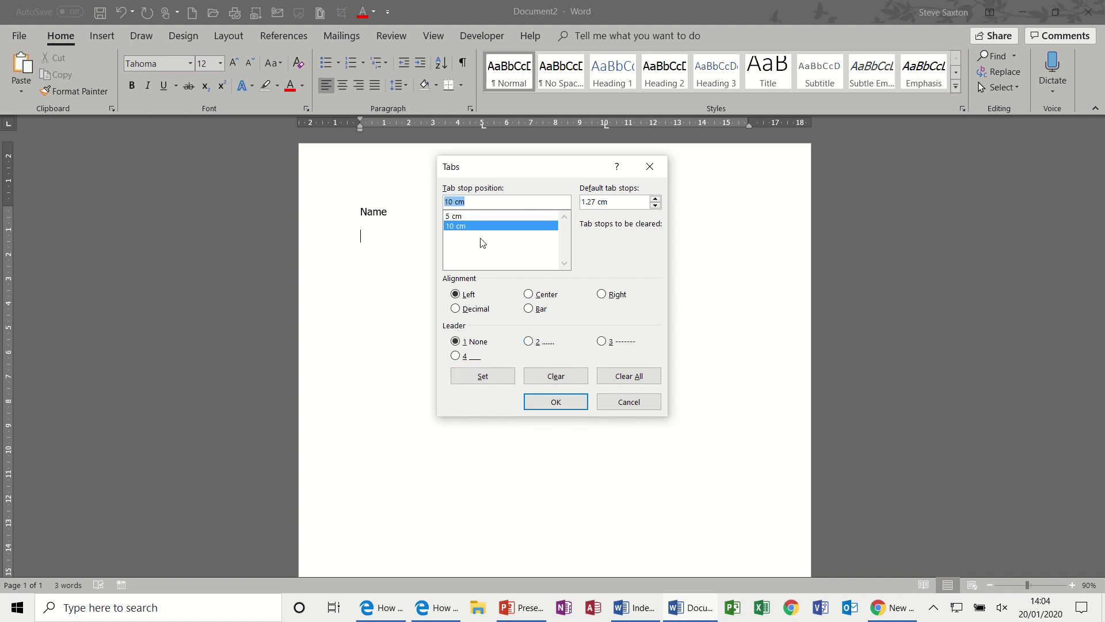
pyautogui.click(529, 342)
pyautogui.click(487, 381)
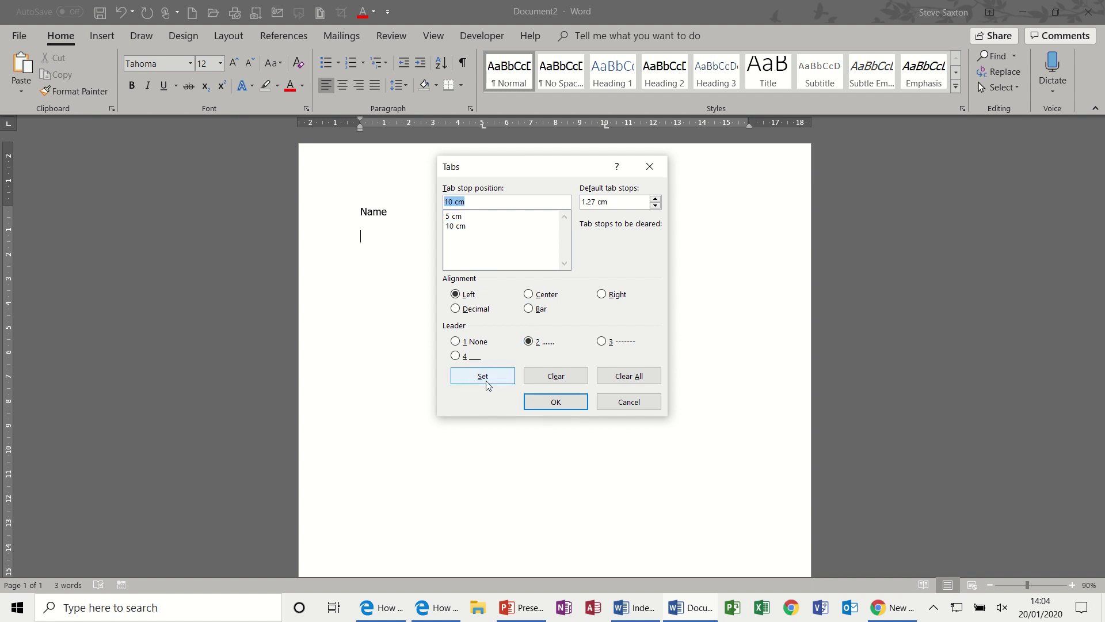
pyautogui.click(540, 401)
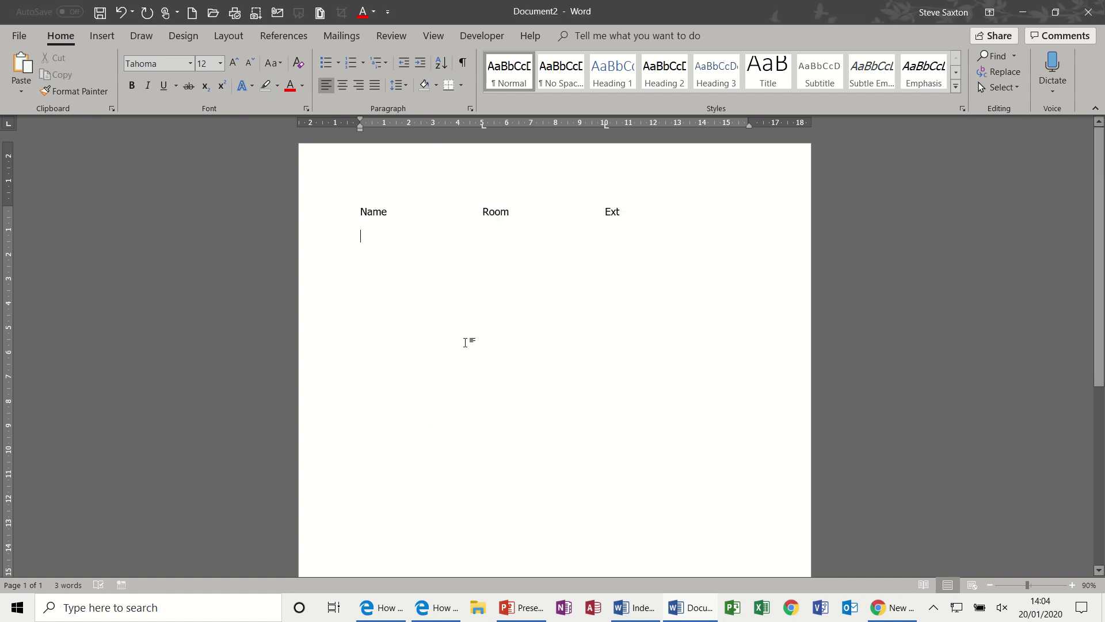
# - Type the first entry row: a name, room 123 and extension 123, with dotted leaders
pyautogui.press('Return')
pyautogui.write('Dave')
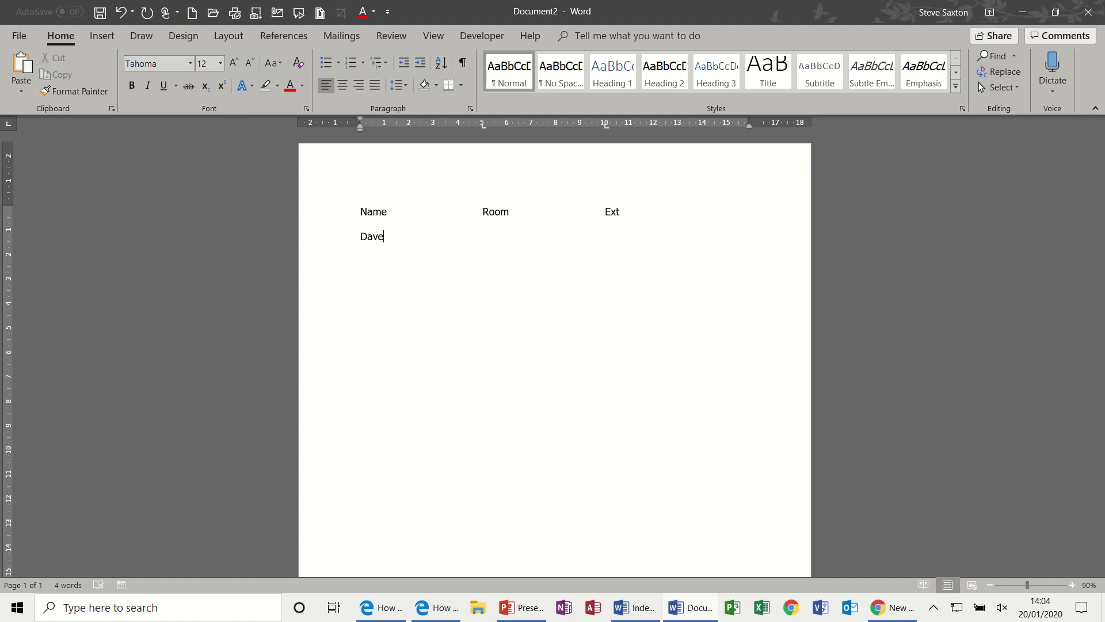
pyautogui.press('Tab')
pyautogui.write('123')
pyautogui.press('Tab')
pyautogui.write('123')
# - Add the second entry row: a name, room 222 and extension 112
pyautogui.press('Return')
pyautogui.write('John')
pyautogui.press('Tab')
pyautogui.write('222')
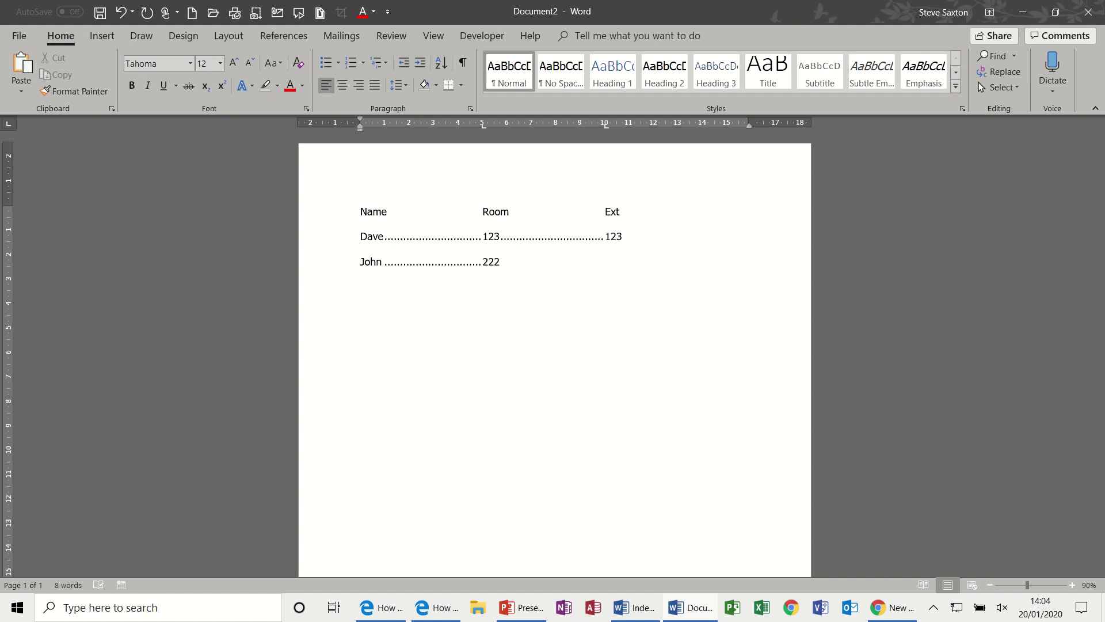
pyautogui.press('Tab')
pyautogui.write('112')
pyautogui.click(471, 108)
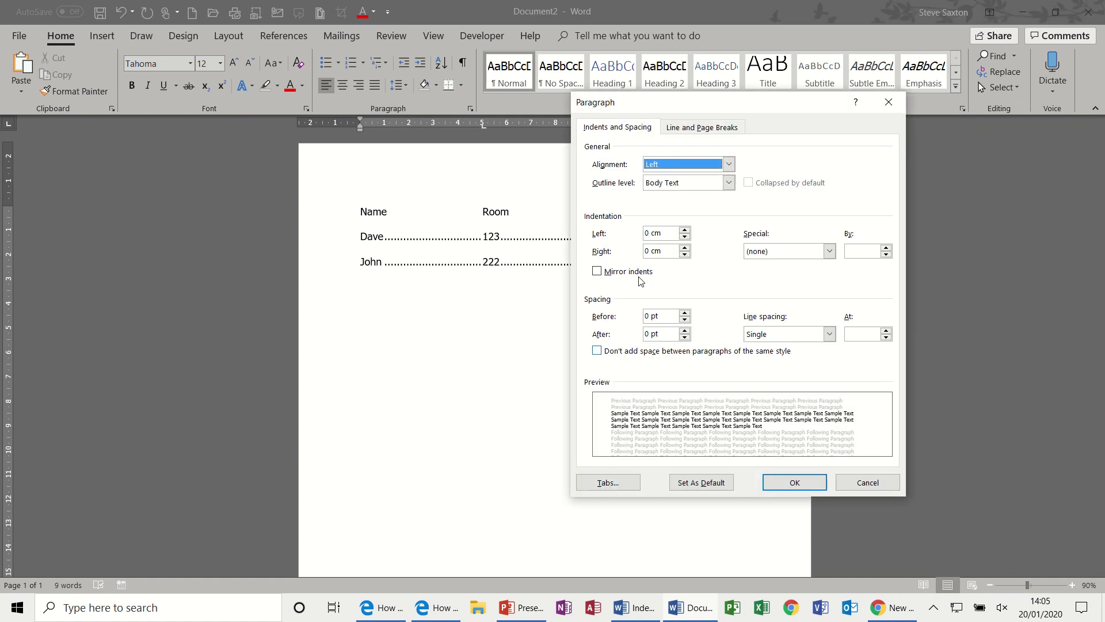
# - Clear all custom tab stops on the empty line and delete its leftover tab characters
pyautogui.click(612, 481)
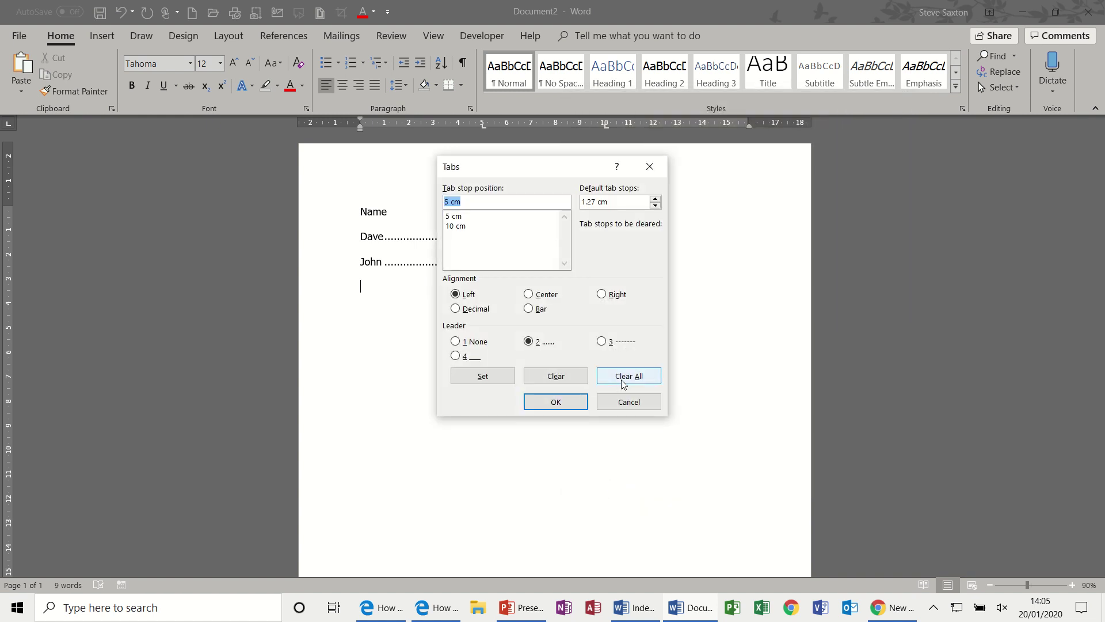
pyautogui.click(632, 377)
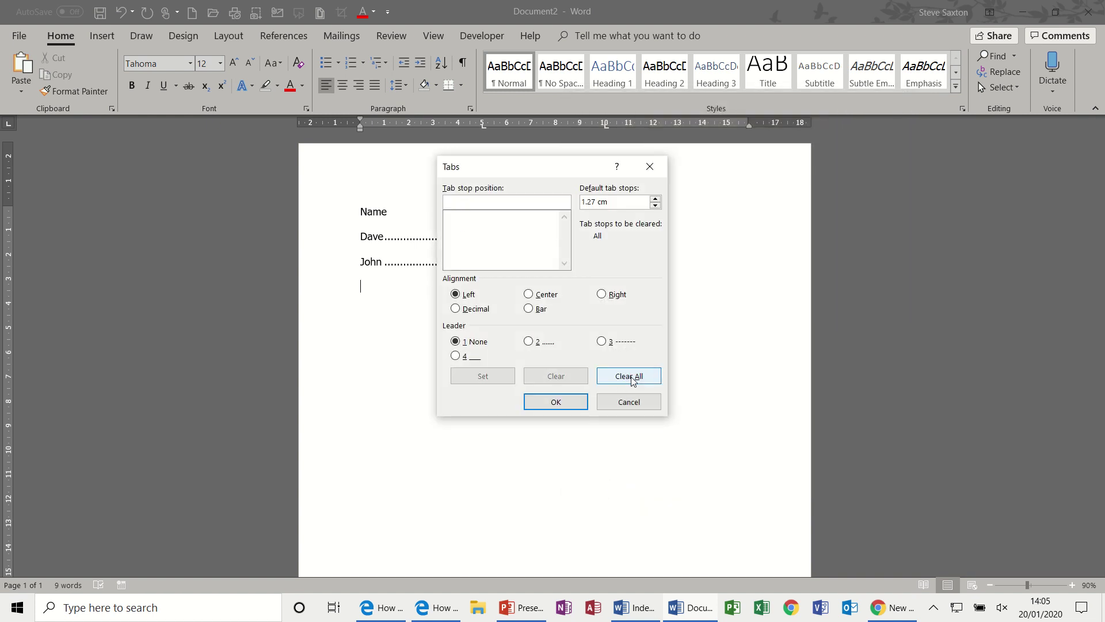
pyautogui.click(569, 403)
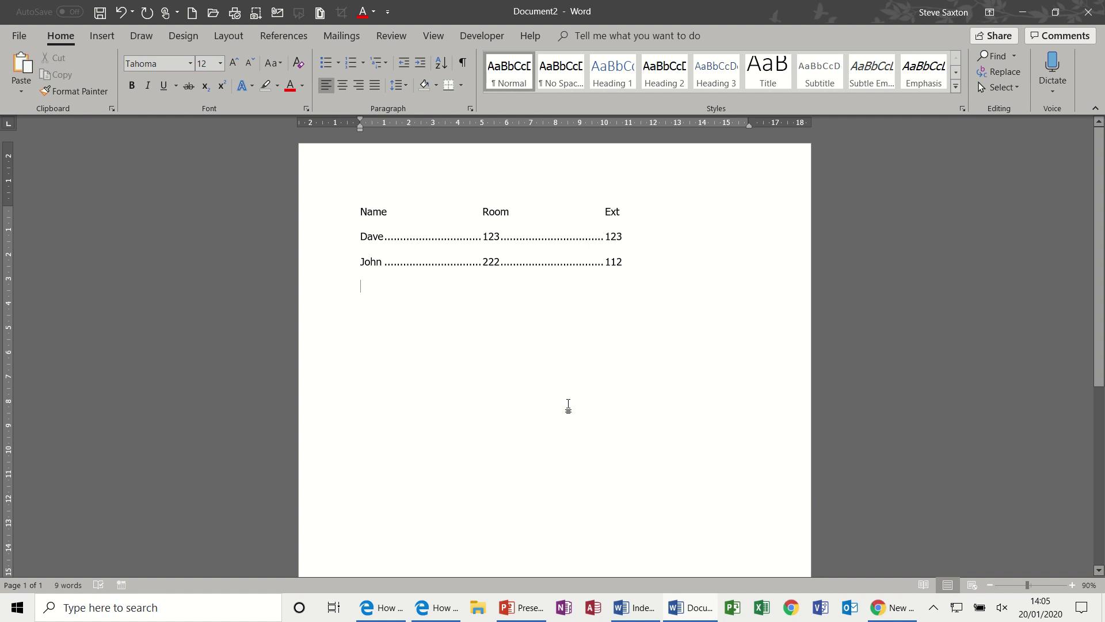
pyautogui.press('Tab')
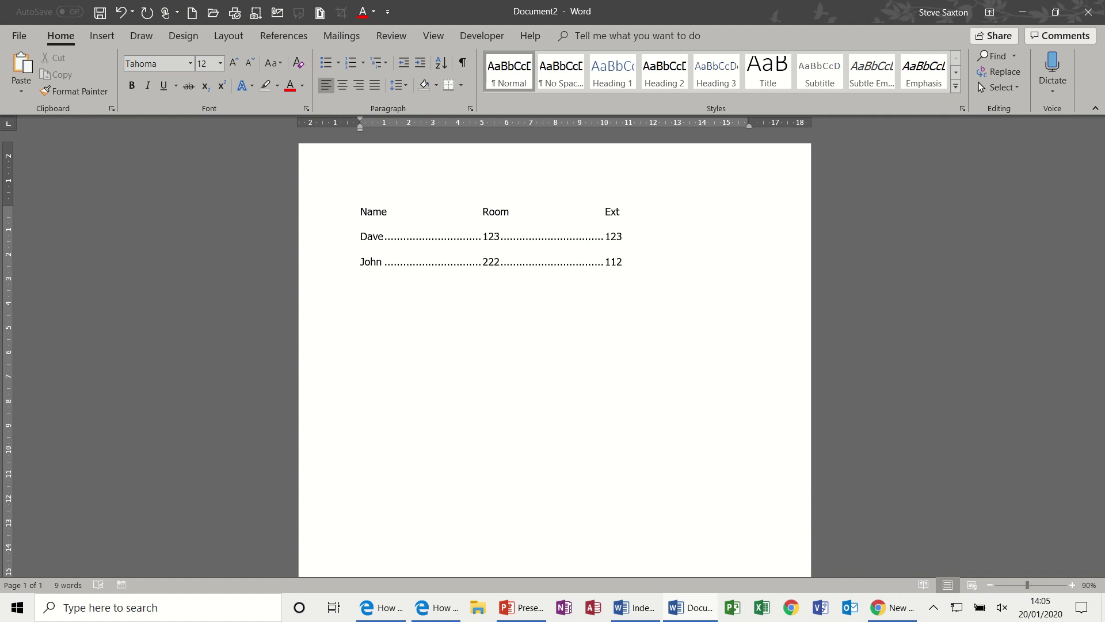
pyautogui.click(465, 66)
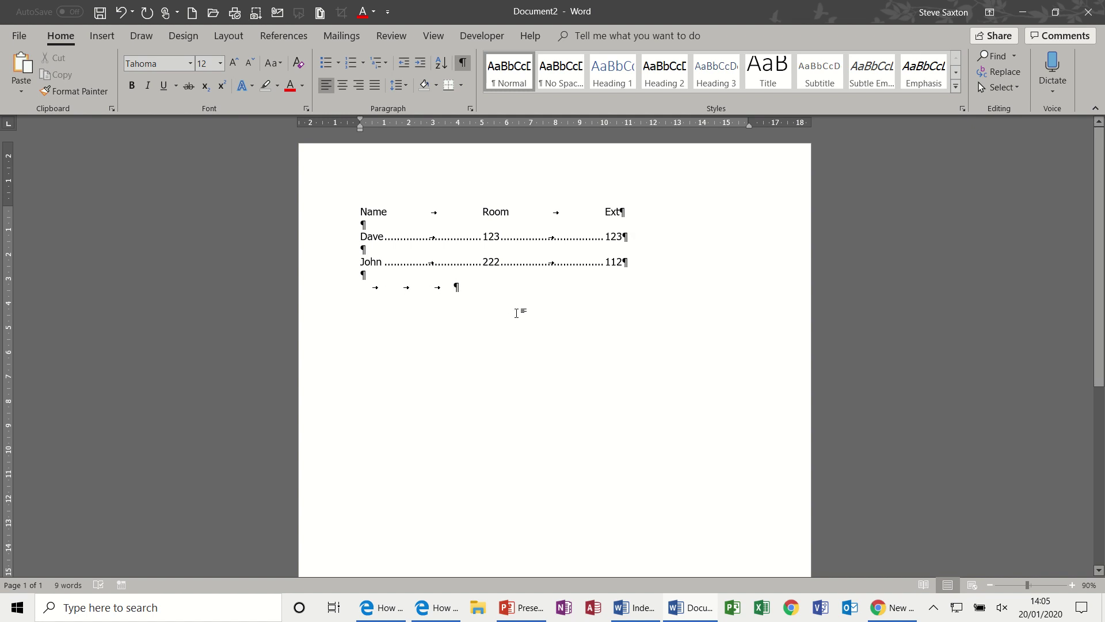
pyautogui.press('BackSpace')
pyautogui.press('BackSpace')
pyautogui.press('BackSpace')
pyautogui.click(463, 63)
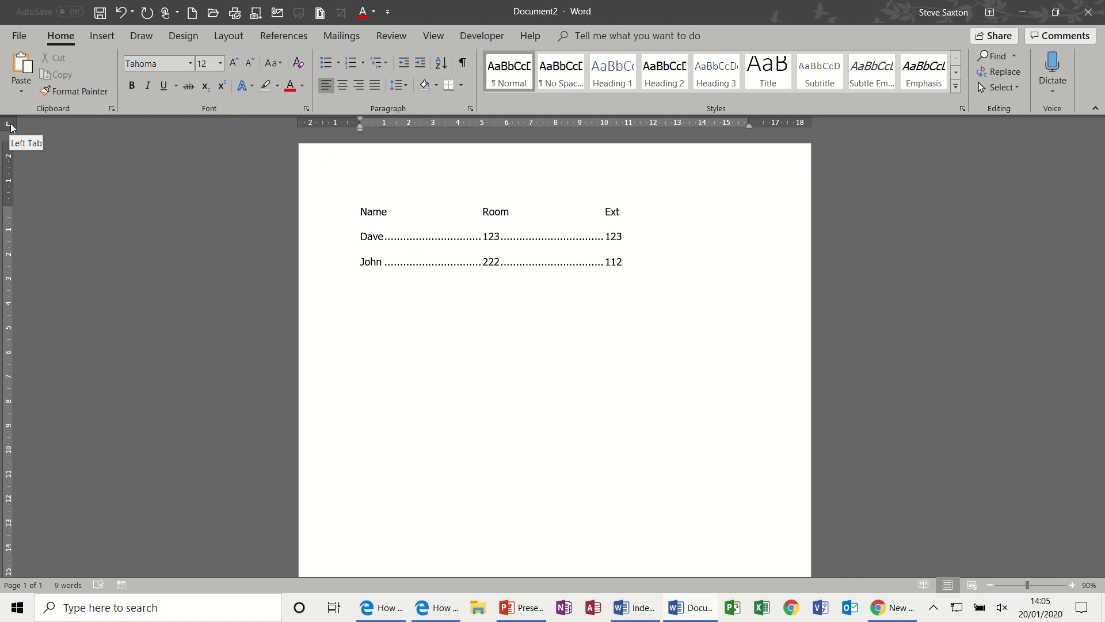
# - Type the sample name at a new left tab stop at 4 cm and remove an extra space
pyautogui.click(459, 124)
pyautogui.press('Tab')
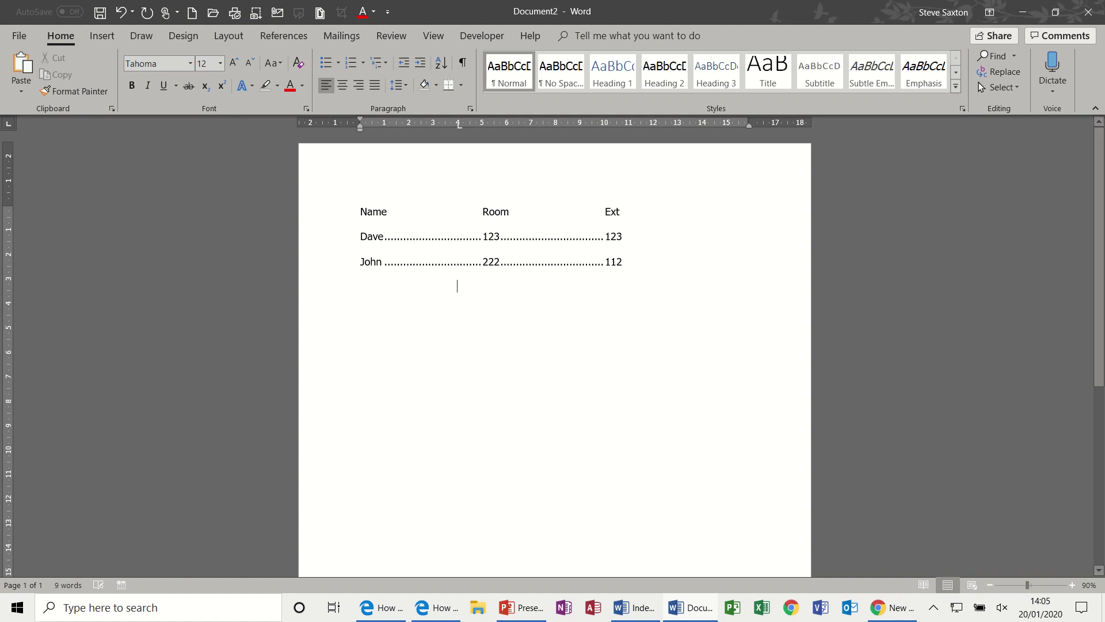
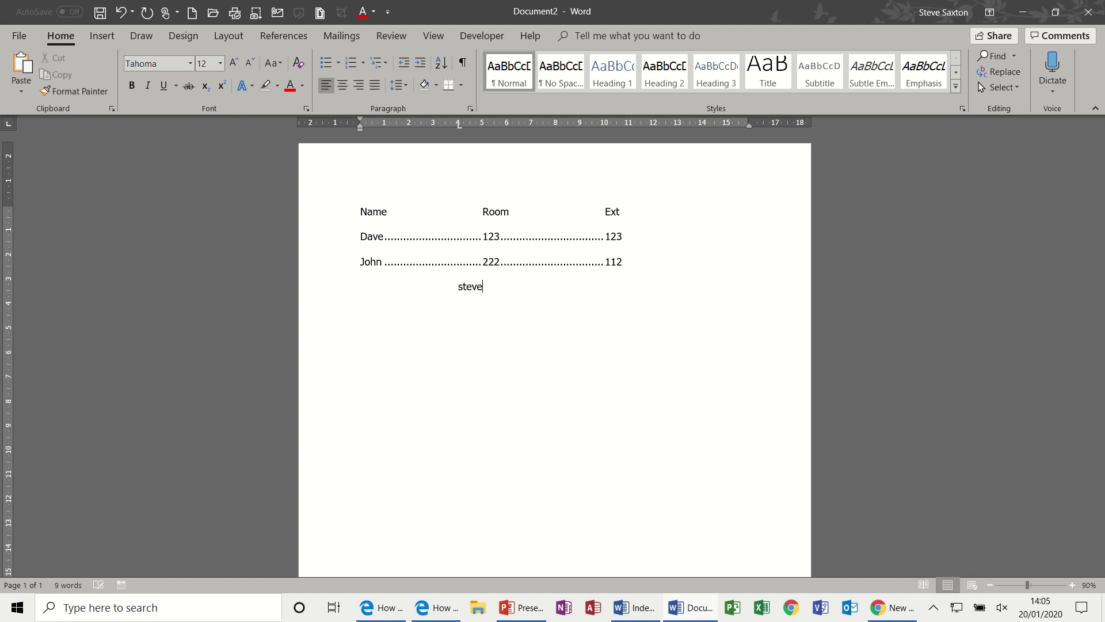
pyautogui.moveTo(458, 124); pyautogui.dragTo(458, 124)
pyautogui.press('BackSpace')
# - Type the name again centred on a 4 cm centre tab stop, then start a new line
pyautogui.click(458, 125)
pyautogui.press('Tab')
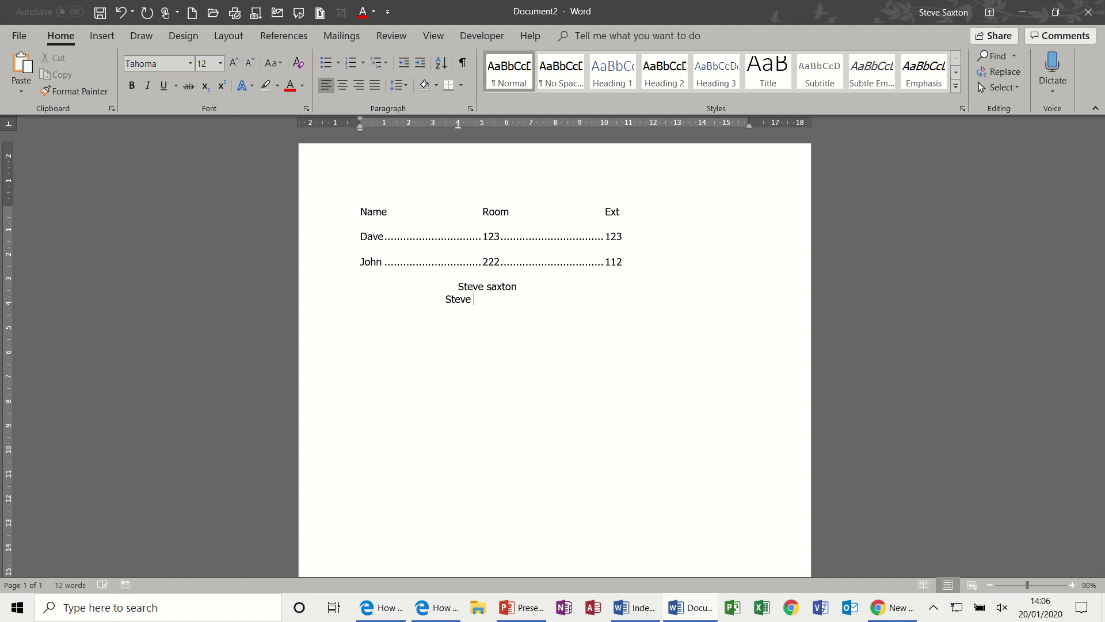
pyautogui.moveTo(458, 124); pyautogui.dragTo(458, 124)
pyautogui.press('Return')
# - Replace the 4 cm stop with a right tab and type the name right-aligned there
pyautogui.moveTo(458, 126); pyautogui.dragTo(462, 156)
pyautogui.click(9, 123)
pyautogui.press('Tab')
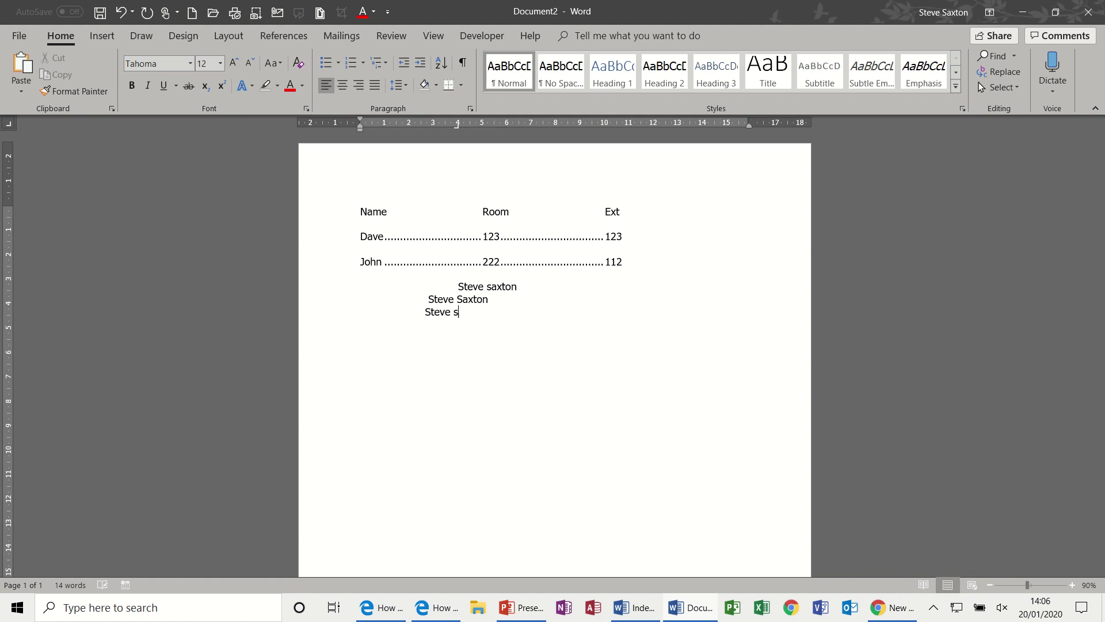
pyautogui.moveTo(457, 128); pyautogui.dragTo(457, 128)
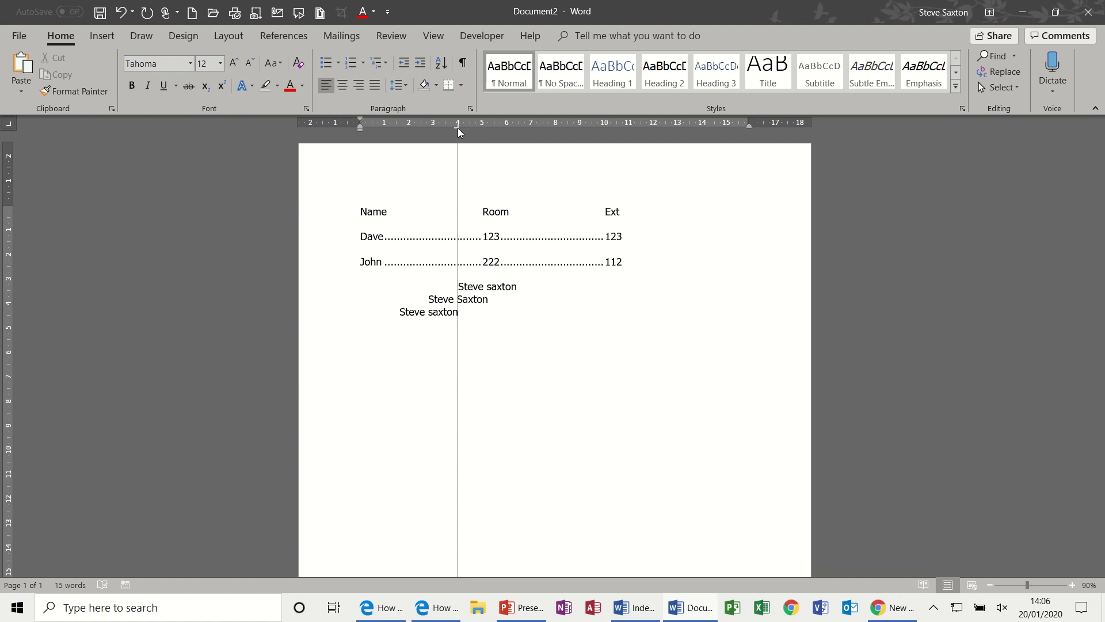
pyautogui.moveTo(458, 128); pyautogui.dragTo(458, 128)
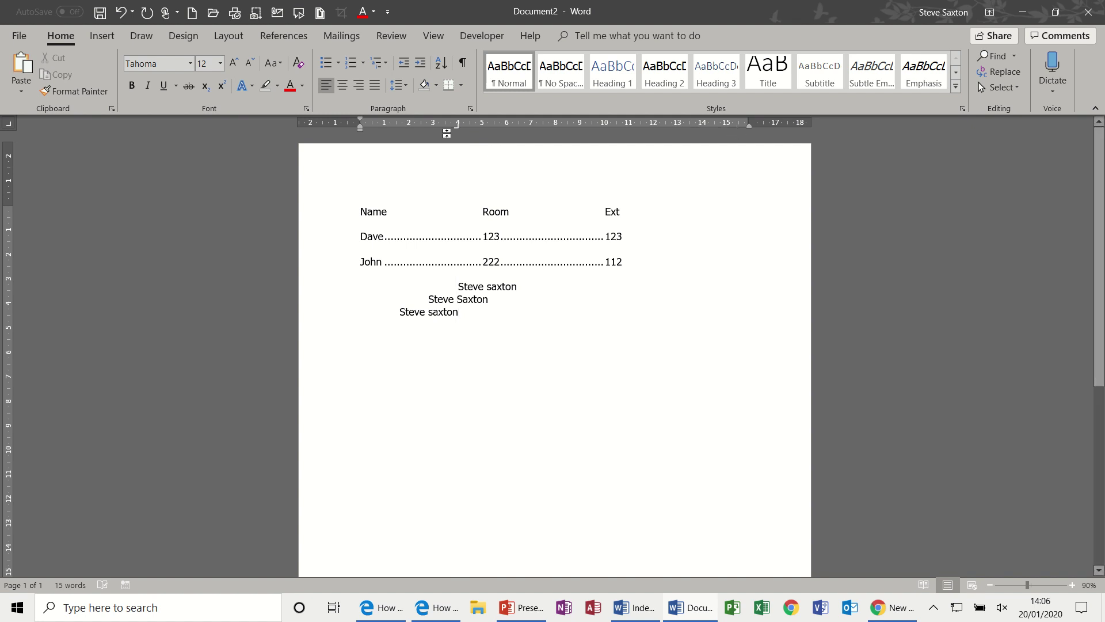
pyautogui.press('Return')
# - Add a decimal tab stop at 10 cm and list 12.23, 22.34 and 11.23 on their decimal points
pyautogui.click(605, 124)
pyautogui.press('Tab')
pyautogui.write('12')
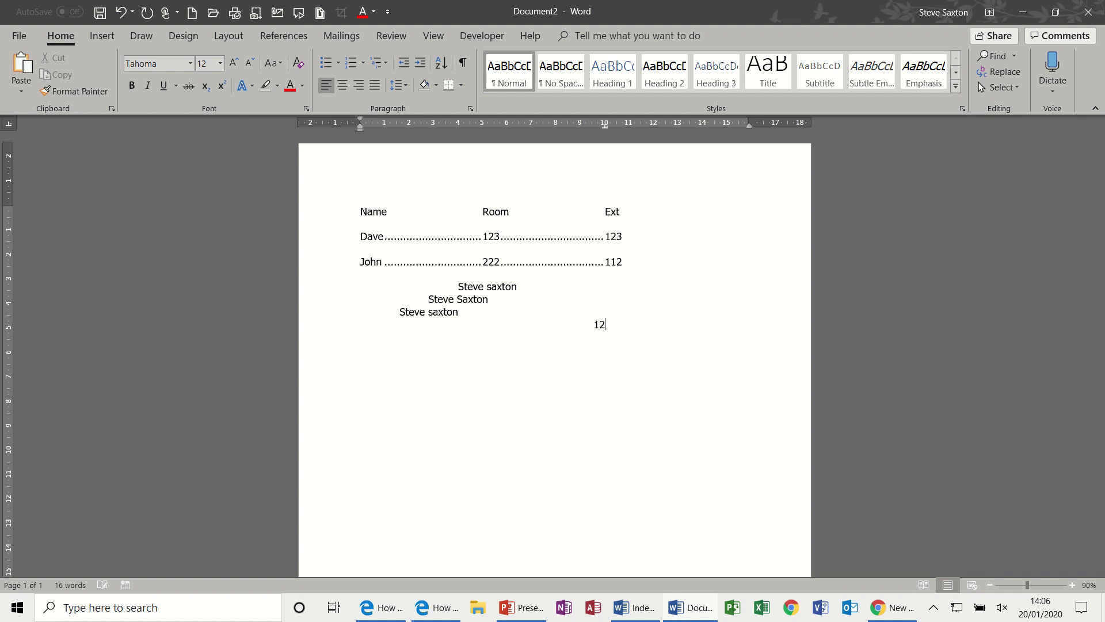
pyautogui.write('.23')
pyautogui.press('Return')
pyautogui.write('22.34')
pyautogui.press('Return')
pyautogui.write('11.23')
pyautogui.press('Return')
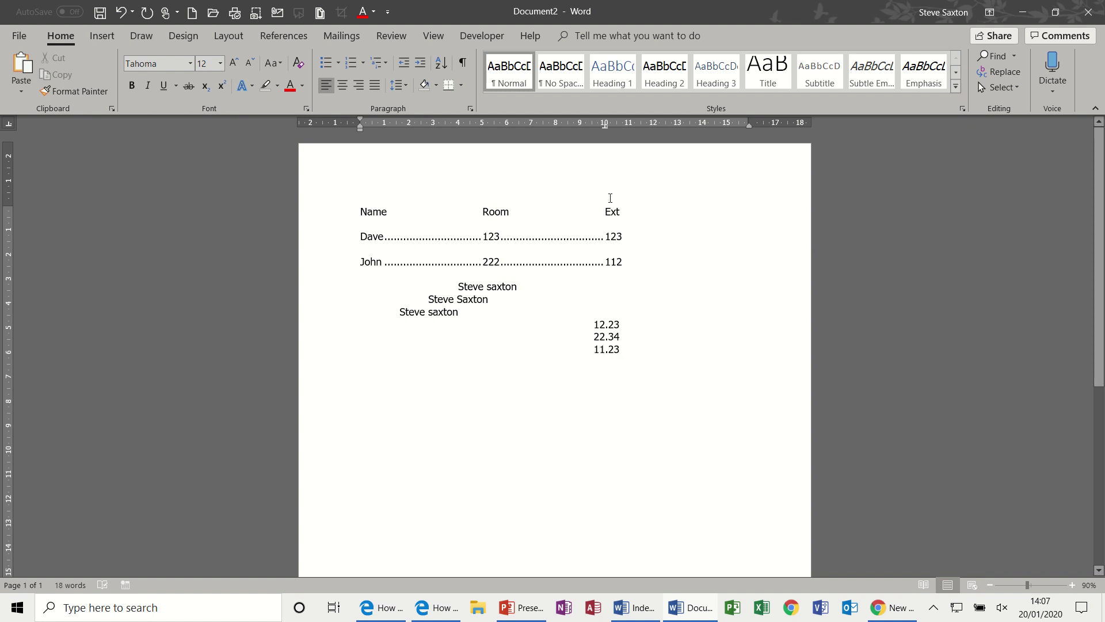
pyautogui.moveTo(606, 127); pyautogui.dragTo(605, 126)
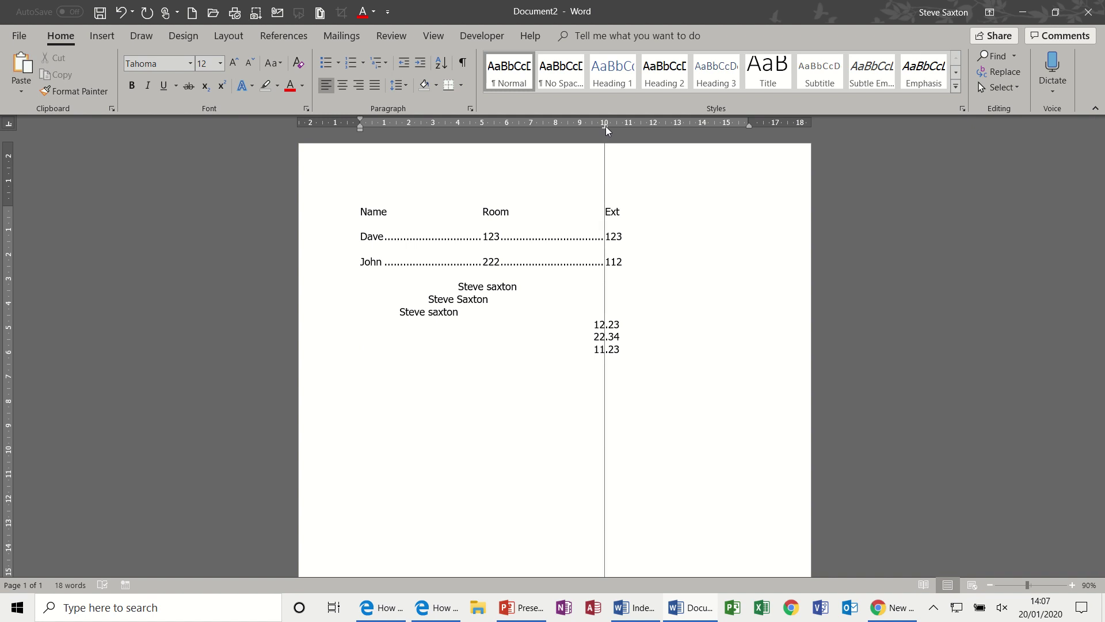
pyautogui.moveTo(606, 126); pyautogui.dragTo(605, 126)
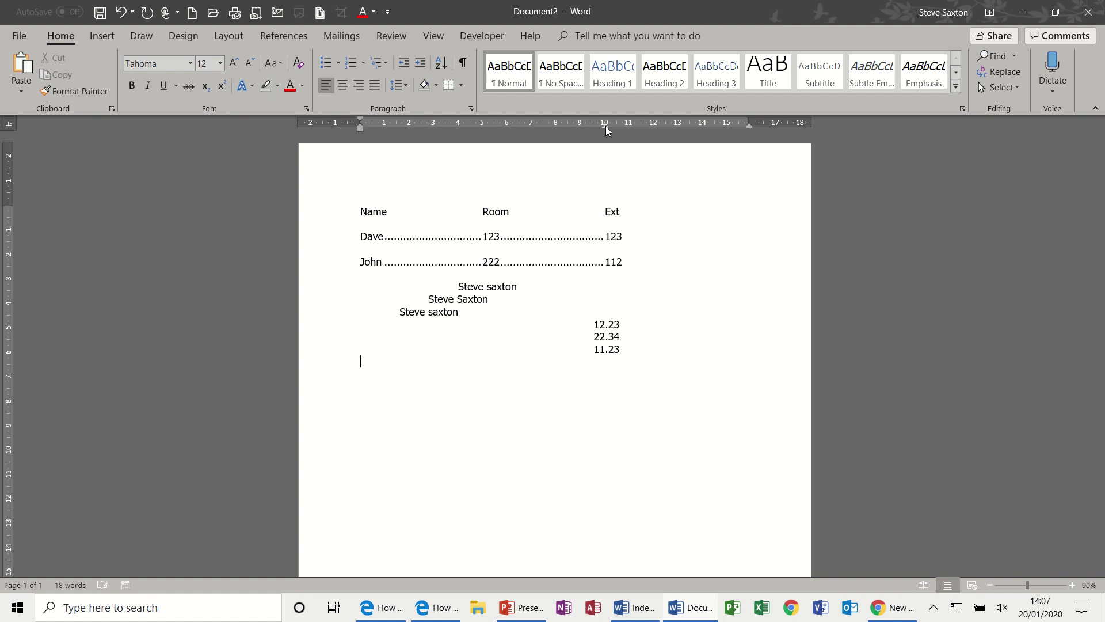
pyautogui.press('Tab')
# - Delete the stray spaces on the empty line below 11.23, using formatting marks to see them
pyautogui.press('BackSpace')
pyautogui.press('BackSpace')
pyautogui.press('BackSpace')
pyautogui.press('BackSpace')
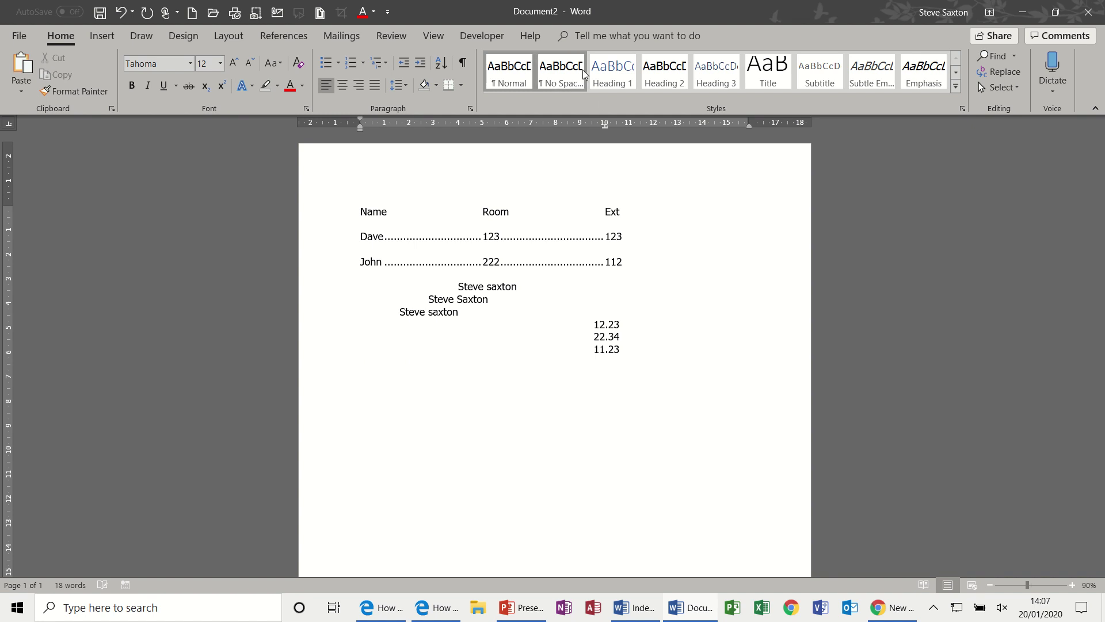
pyautogui.click(464, 63)
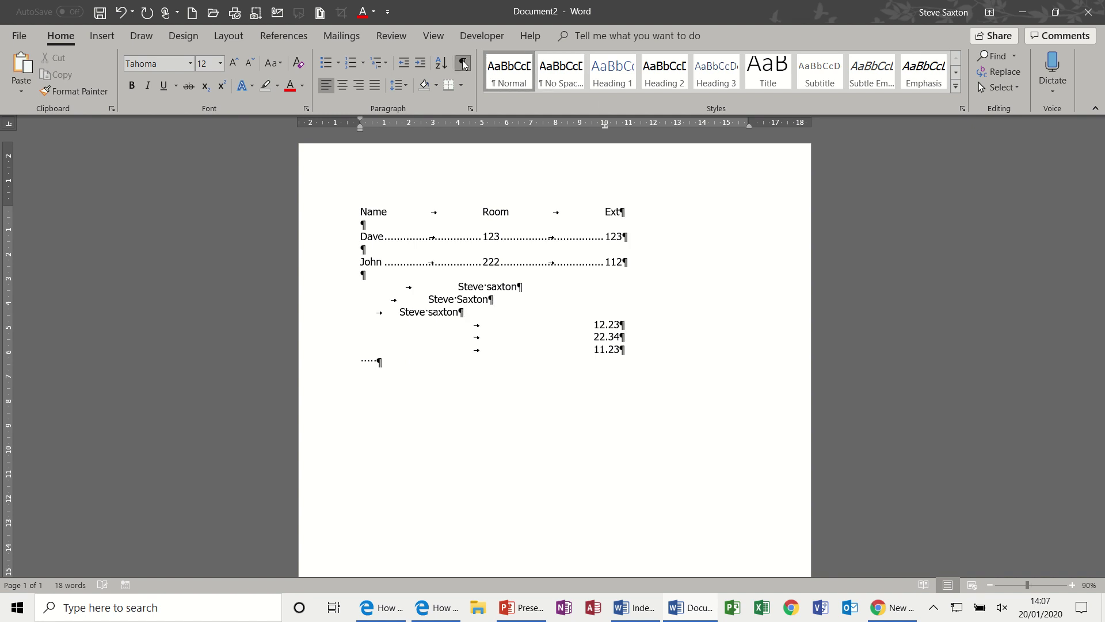
pyautogui.press('BackSpace')
pyautogui.press('BackSpace')
pyautogui.click(464, 64)
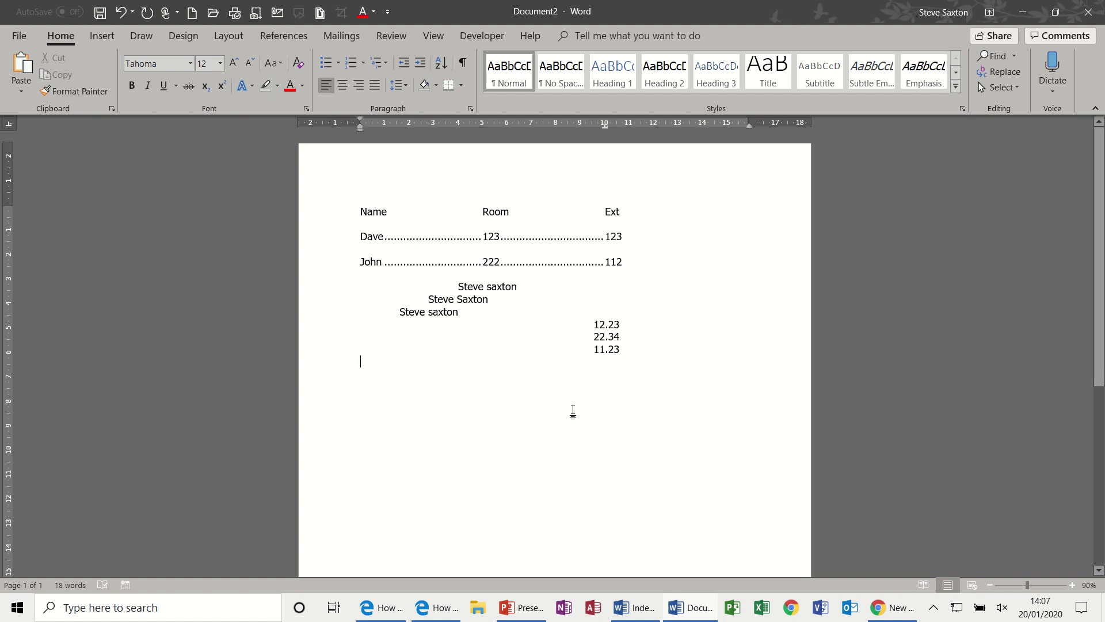
# - Switch the tab selector to a right tab for a stop at 15 cm
pyautogui.click(11, 124)
pyautogui.write('....')
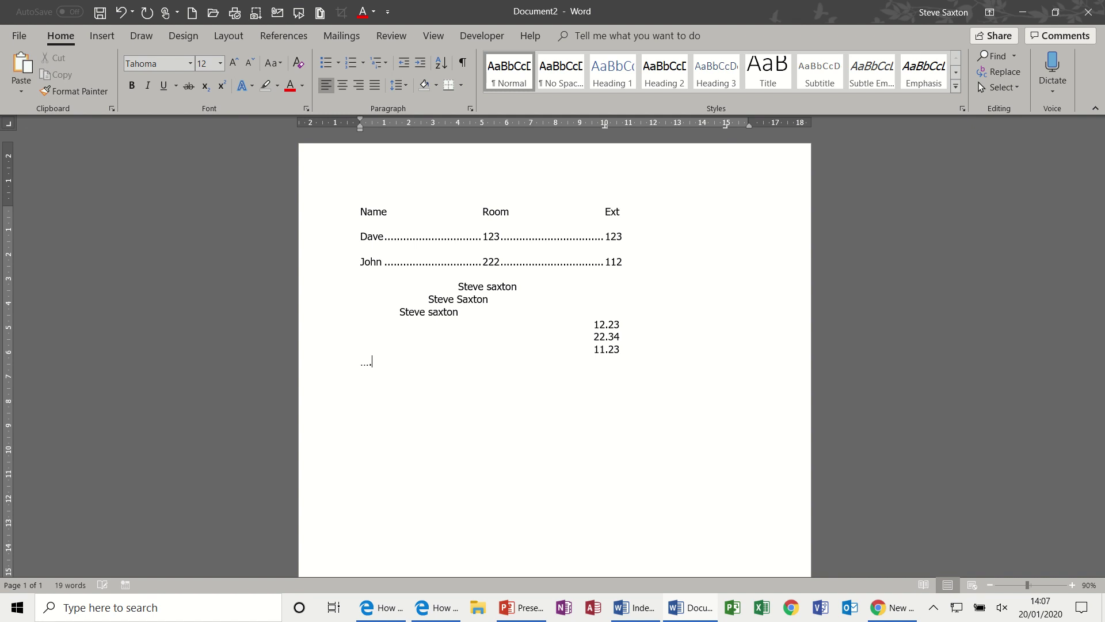
pyautogui.press('BackSpace')
pyautogui.press('BackSpace')
pyautogui.press('BackSpace')
pyautogui.press('BackSpace')
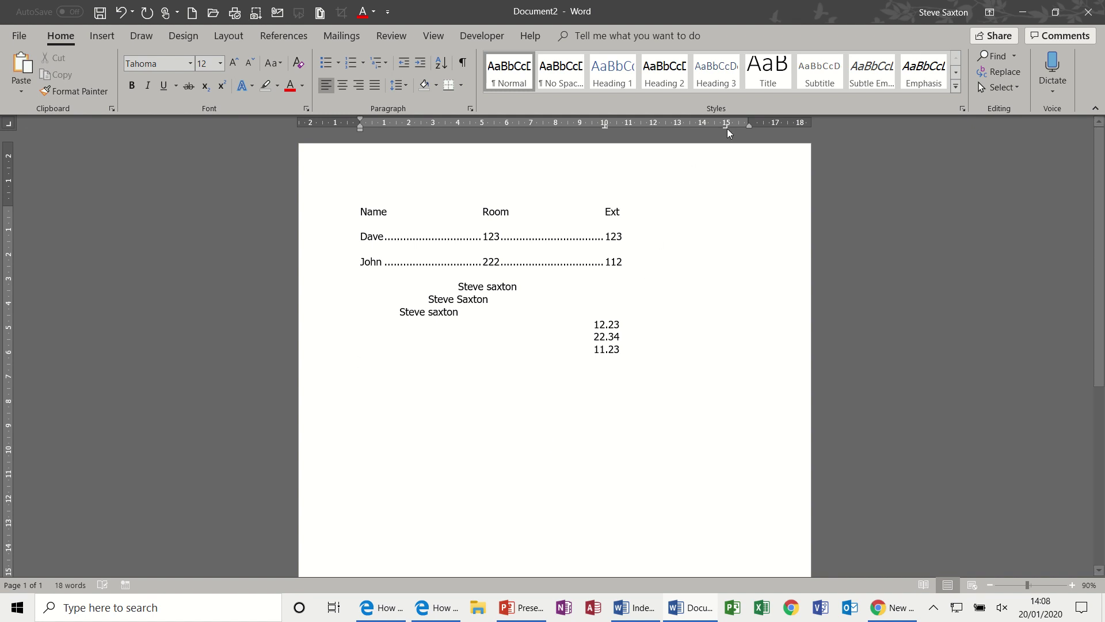
# - Apply dotted leader style 2 to the 15 cm tab stop in the Tabs dialog
pyautogui.click(472, 109)
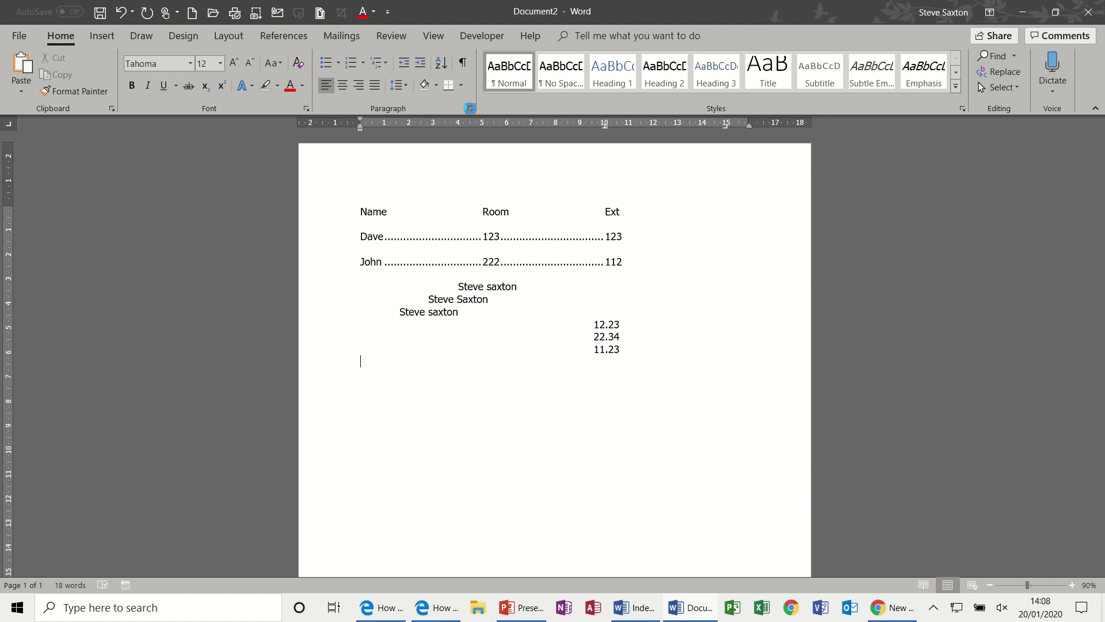
pyautogui.click(602, 483)
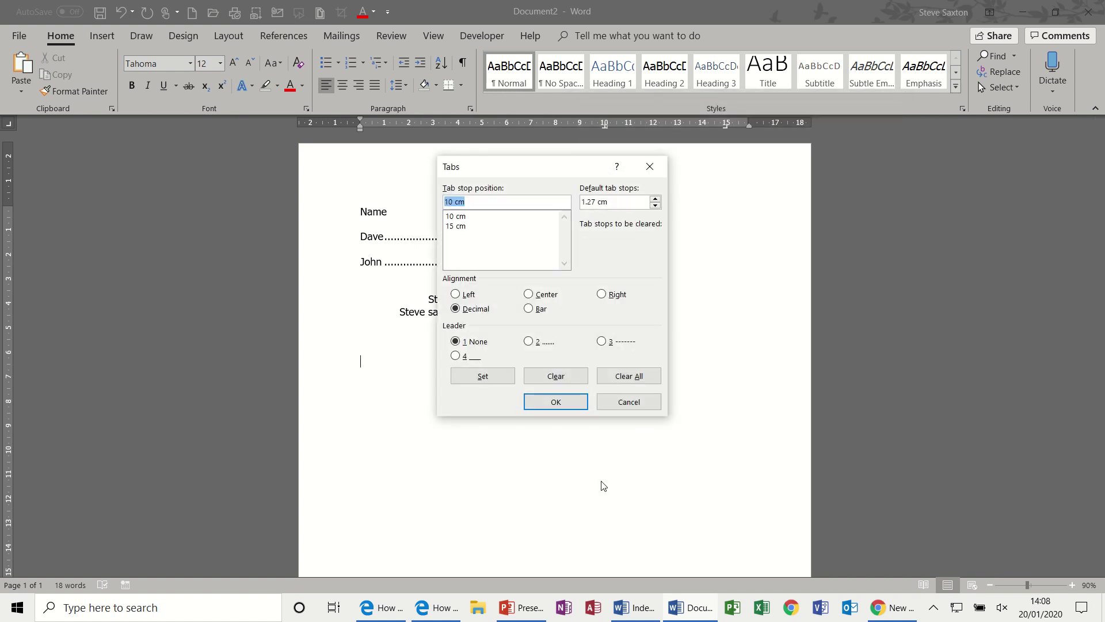
pyautogui.click(472, 227)
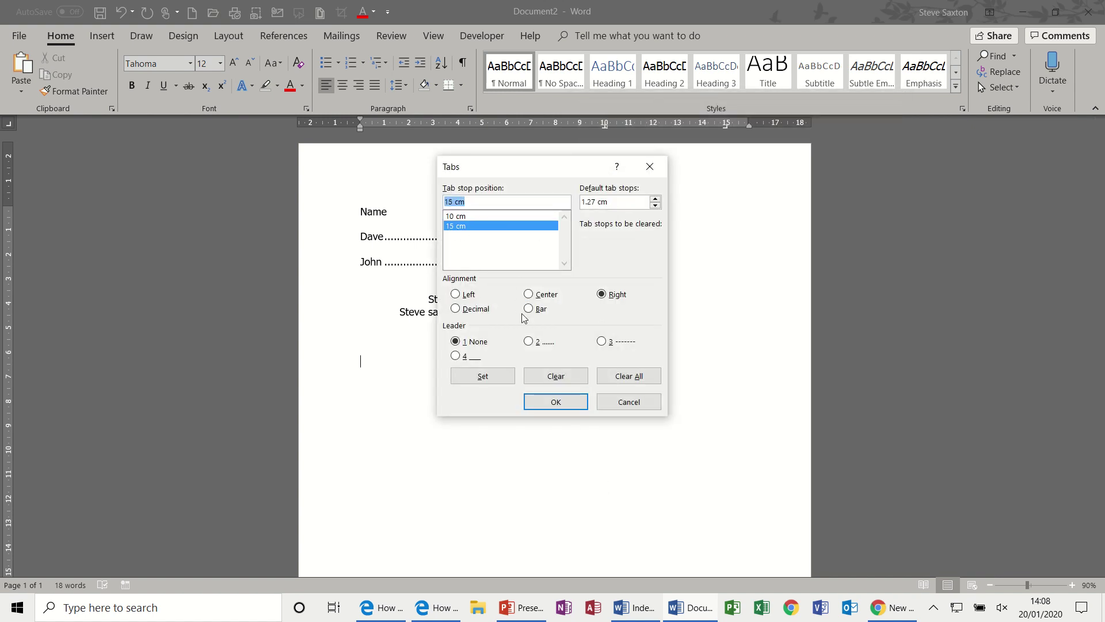
pyautogui.click(529, 341)
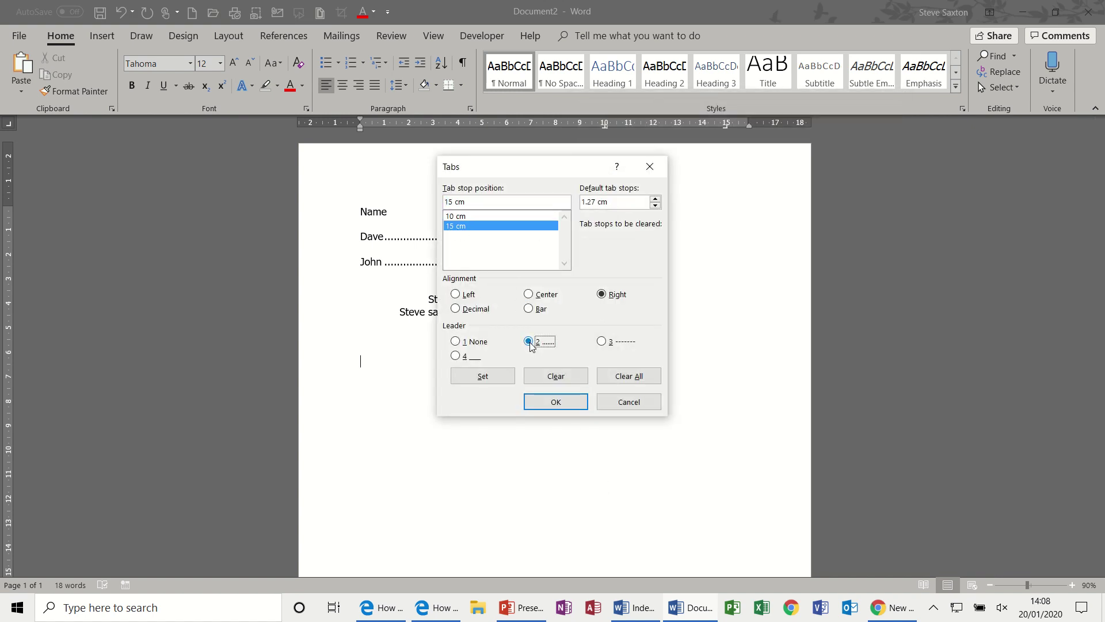
pyautogui.click(493, 377)
pyautogui.click(538, 400)
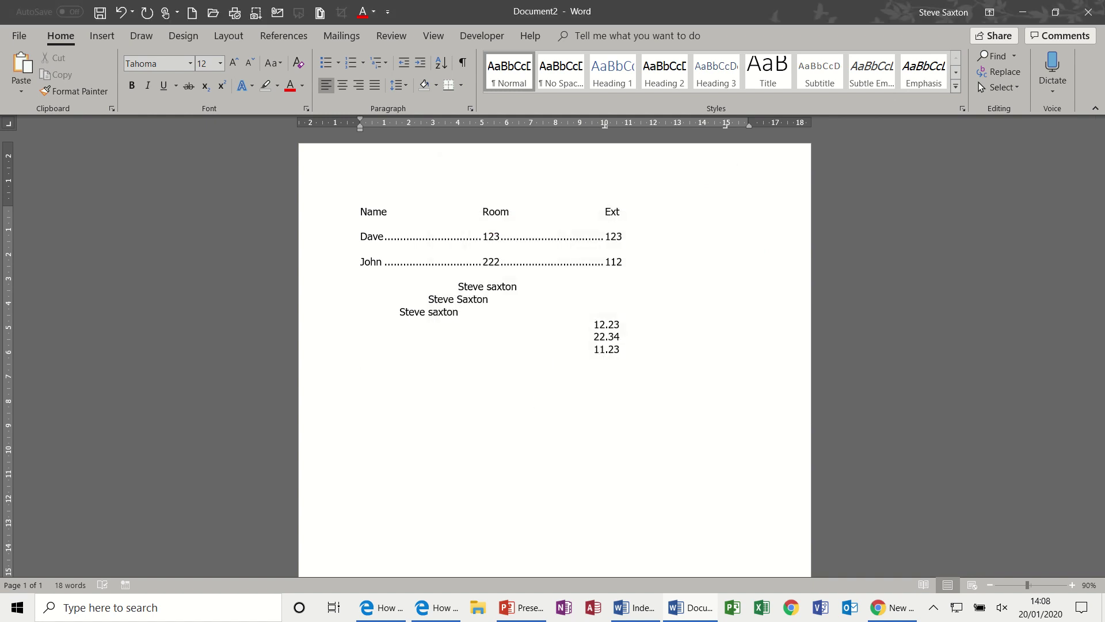
# - Run a dotted leader to '12' at the 15 cm right tab, removing the 10 cm stop
pyautogui.press('Return')
pyautogui.press('Tab')
pyautogui.press('Tab')
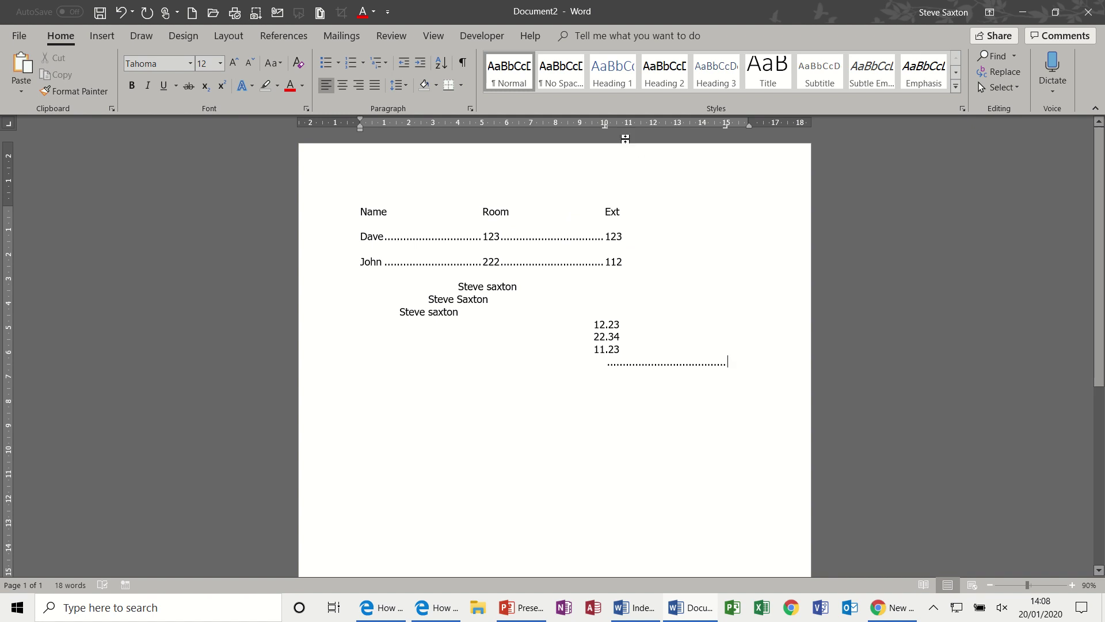
pyautogui.moveTo(605, 123); pyautogui.dragTo(608, 148)
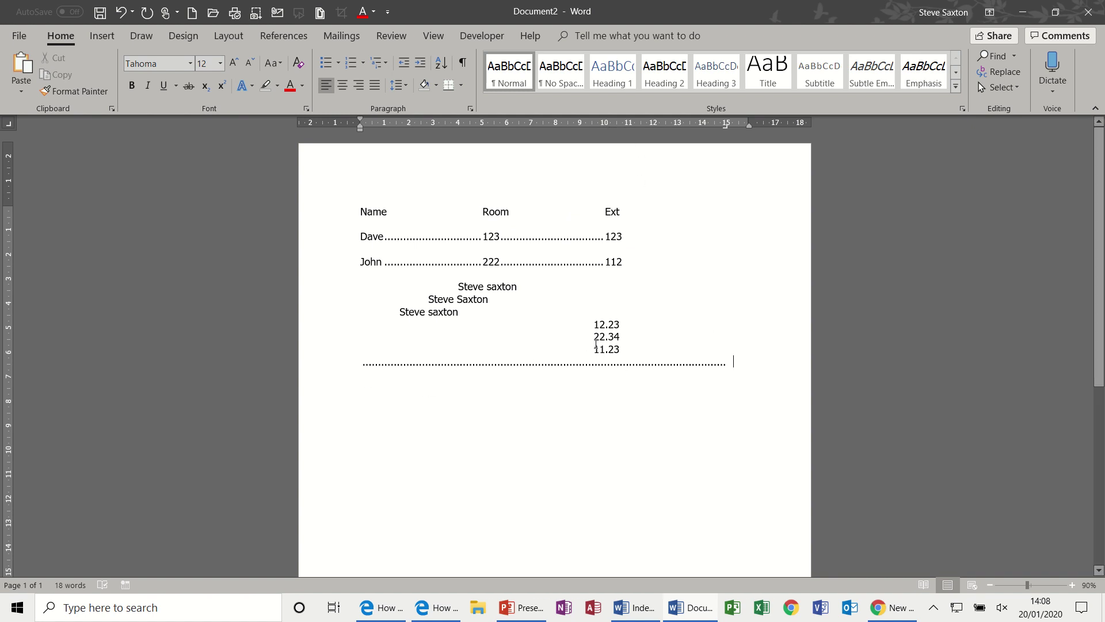
pyautogui.write('12')
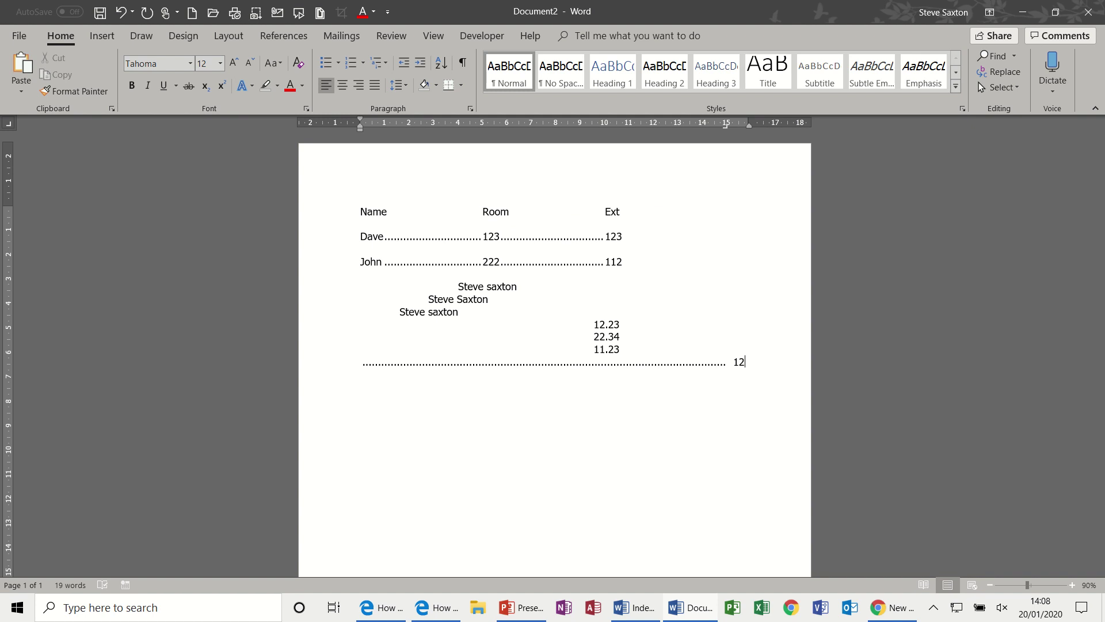
# - Type --- on a new line so AutoFormat turns it into a horizontal border line
pyautogui.press('Return')
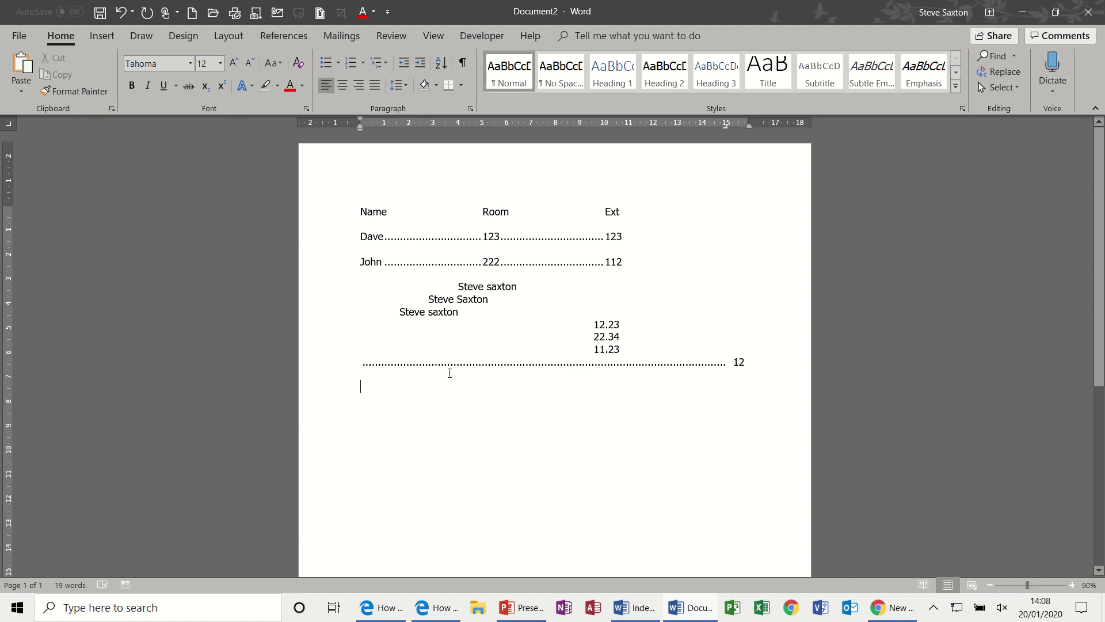
pyautogui.write('---')
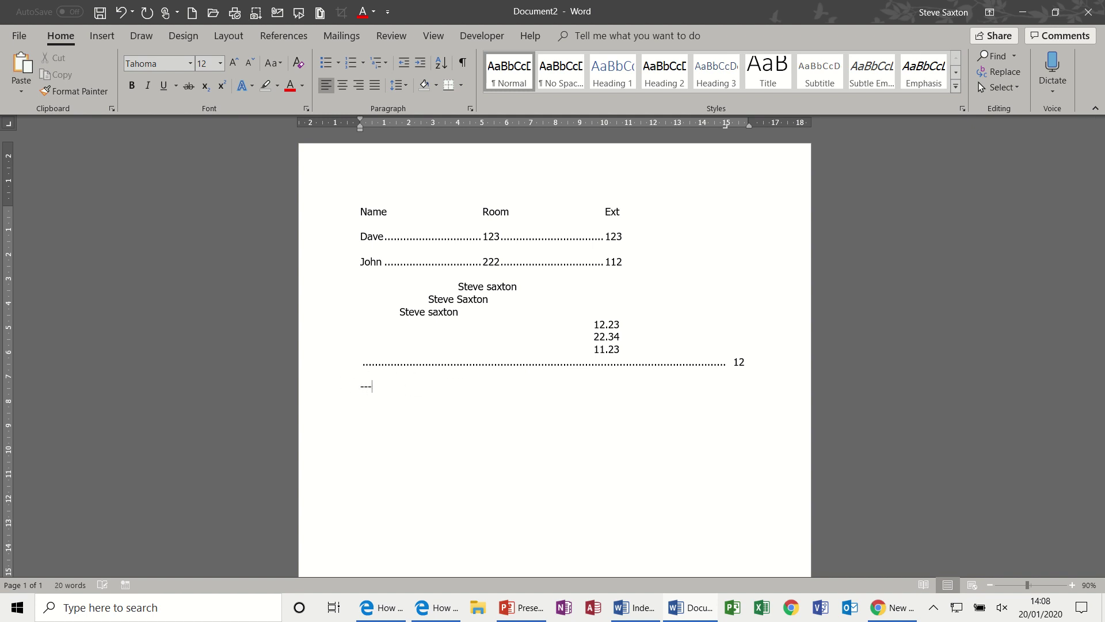
pyautogui.press('Return')
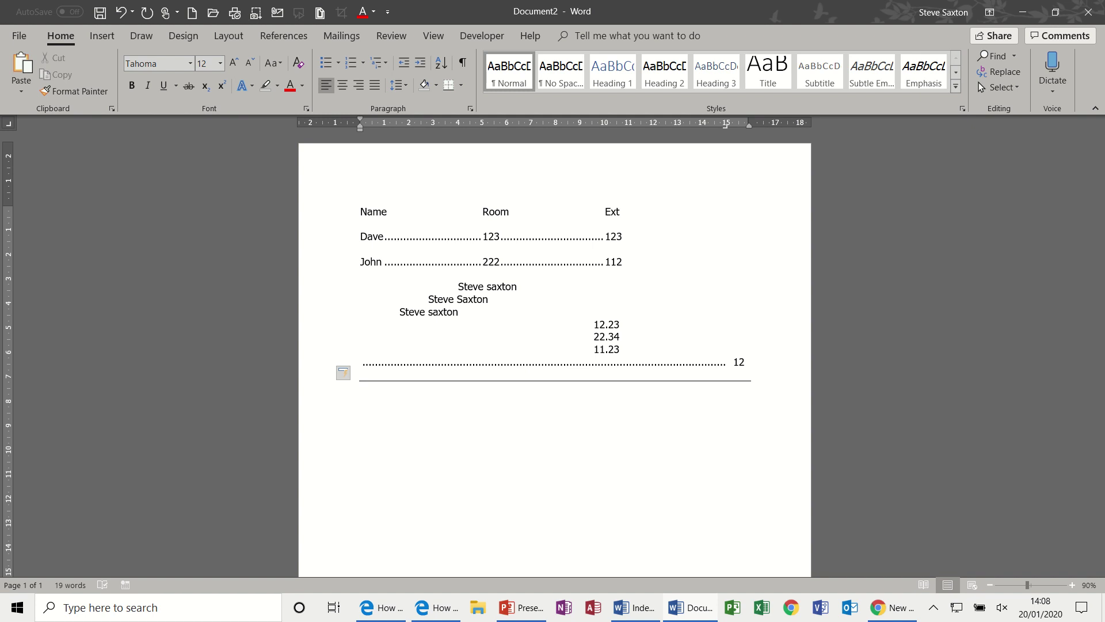